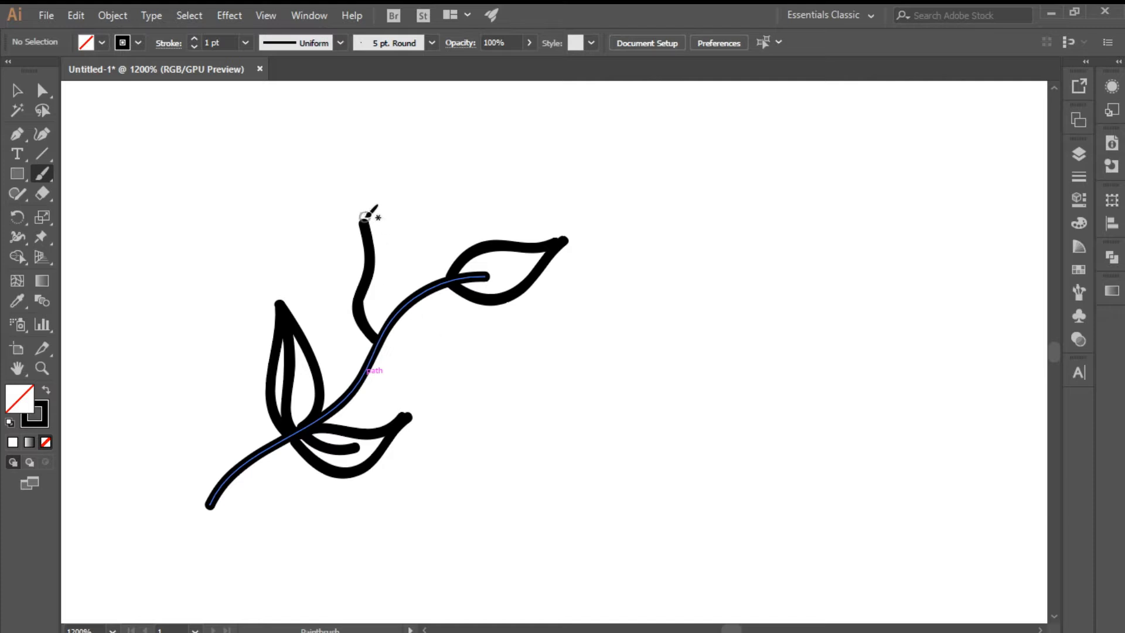
Step: Undo the latest leaf strokes and delete the entire practice branch from the artboard
{"action": "left_click_drag", "start_coordinate": [363, 217], "coordinate": [382, 309]}
{"action": "key", "text": "ctrl+z"}
{"action": "key", "text": "ctrl+z"}
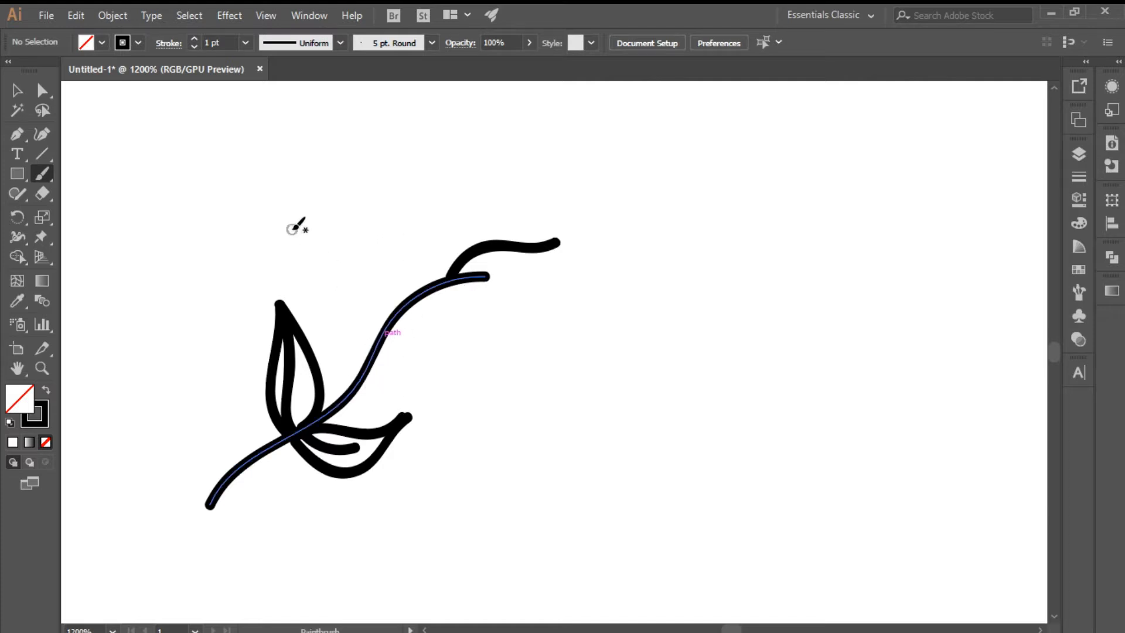
{"action": "left_click", "coordinate": [16, 88]}
{"action": "left_click_drag", "start_coordinate": [164, 176], "coordinate": [502, 402]}
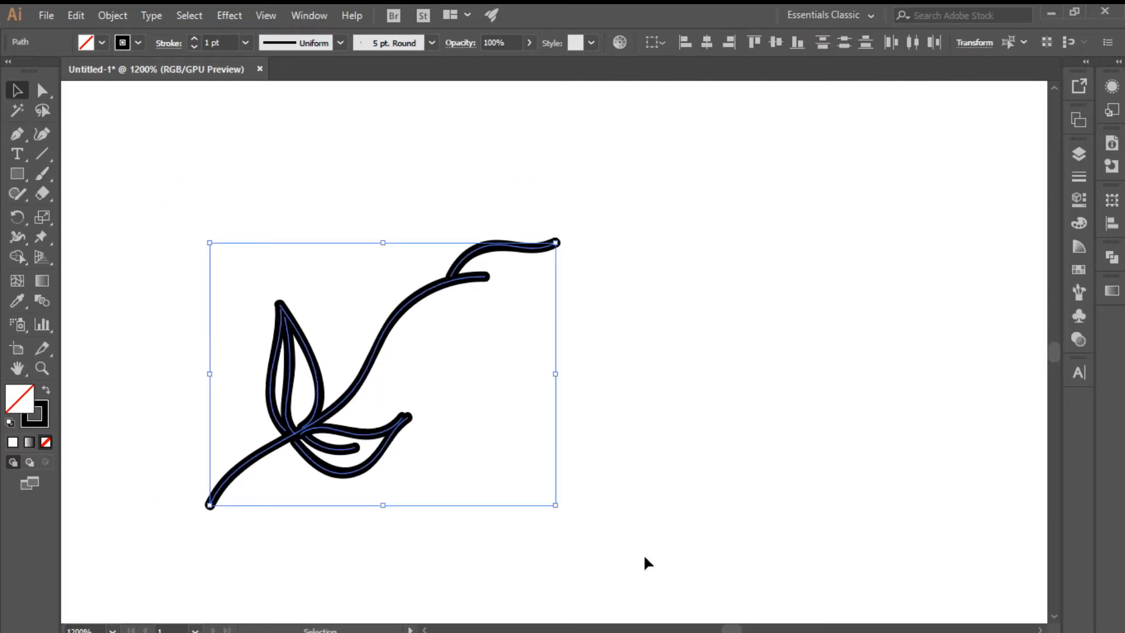
{"action": "key", "text": "Delete"}
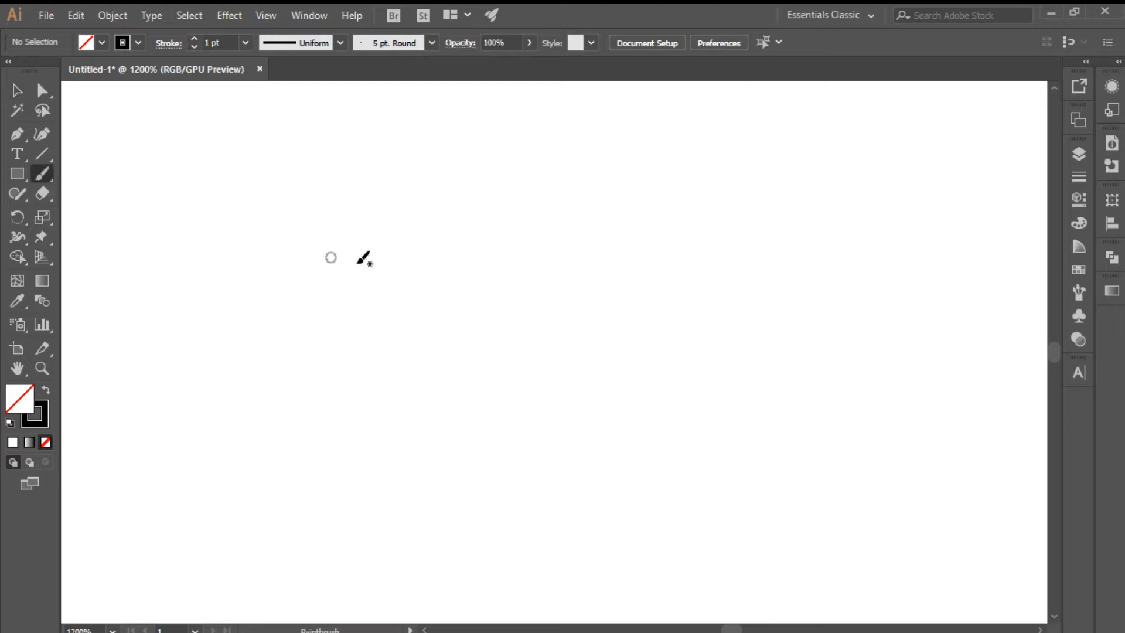
Step: Paint a single slanted leaf with a stem, a midrib and two outer edges using the Paintbrush
{"action": "left_click_drag", "start_coordinate": [413, 391], "coordinate": [618, 253]}
{"action": "left_click_drag", "start_coordinate": [468, 355], "coordinate": [618, 253]}
{"action": "key", "text": "ctrl+z"}
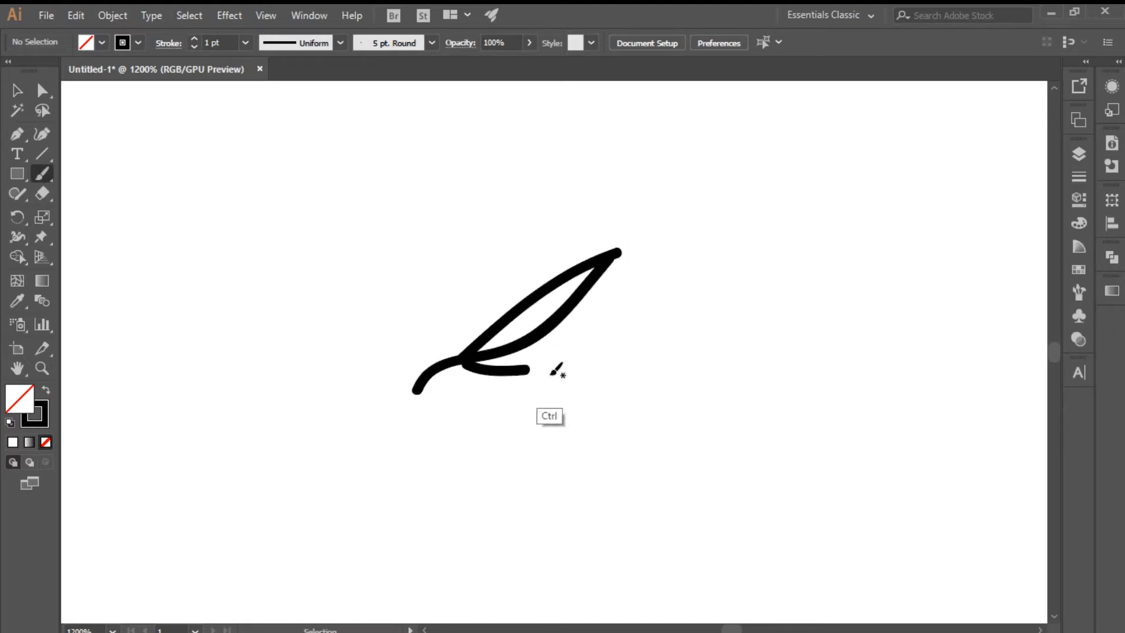
{"action": "key", "text": "ctrl+z"}
{"action": "mouse_move", "coordinate": [466, 365]}
{"action": "left_mouse_down"}
{"action": "mouse_move", "coordinate": [496, 375]}
{"action": "mouse_move", "coordinate": [546, 357]}
{"action": "mouse_move", "coordinate": [591, 318]}
{"action": "mouse_move", "coordinate": [620, 251]}
{"action": "left_mouse_up"}
Step: Paint a three-leaf branch with veins beside the leaf, plus a small four-petal flower with a round centre
{"action": "mouse_move", "coordinate": [443, 323]}
{"action": "left_mouse_down"}
{"action": "mouse_move", "coordinate": [301, 263]}
{"action": "mouse_move", "coordinate": [332, 271]}
{"action": "left_mouse_up"}
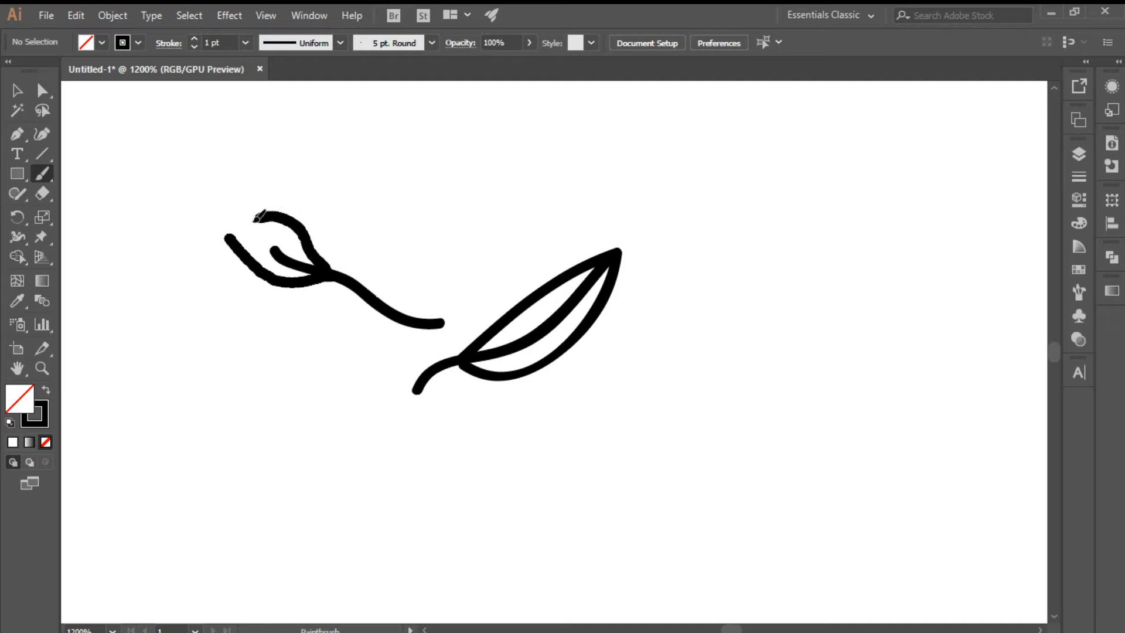
{"action": "left_click_drag", "start_coordinate": [258, 217], "coordinate": [218, 231]}
{"action": "mouse_move", "coordinate": [391, 310]}
{"action": "left_mouse_down"}
{"action": "mouse_move", "coordinate": [380, 198]}
{"action": "mouse_move", "coordinate": [421, 255]}
{"action": "mouse_move", "coordinate": [398, 312]}
{"action": "left_mouse_up"}
{"action": "mouse_move", "coordinate": [399, 257]}
{"action": "left_mouse_down"}
{"action": "mouse_move", "coordinate": [378, 307]}
{"action": "mouse_move", "coordinate": [297, 346]}
{"action": "mouse_move", "coordinate": [408, 309]}
{"action": "left_mouse_up"}
{"action": "left_click_drag", "start_coordinate": [343, 342], "coordinate": [389, 316]}
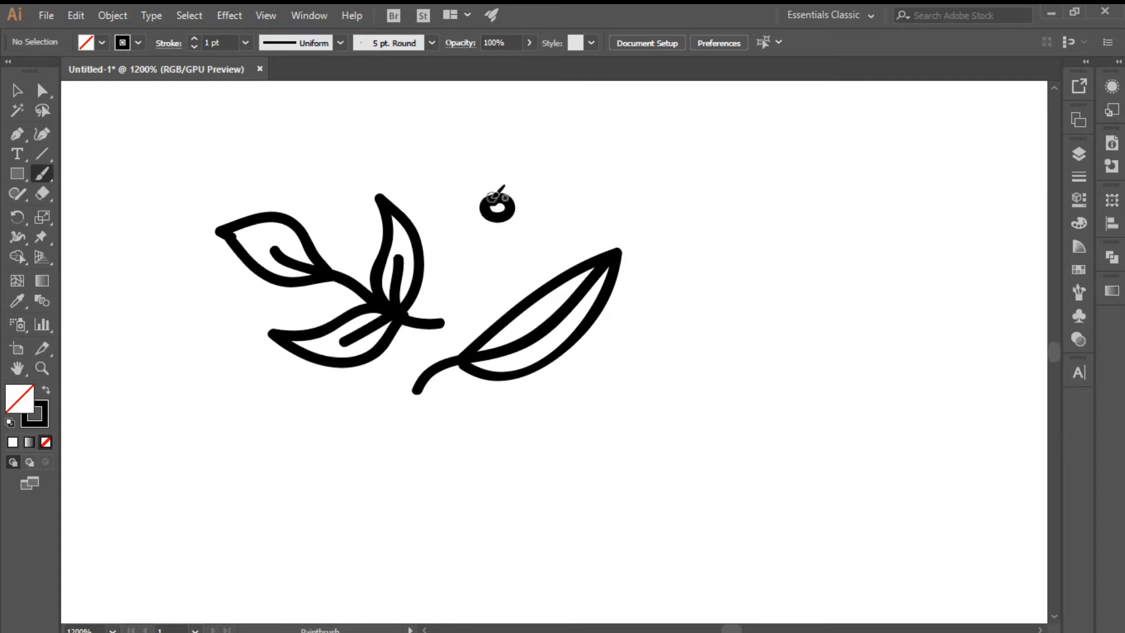
{"action": "mouse_move", "coordinate": [491, 198]}
{"action": "left_mouse_down"}
{"action": "mouse_move", "coordinate": [468, 212]}
{"action": "mouse_move", "coordinate": [518, 178]}
{"action": "left_mouse_up"}
Step: Apply the Basic brush and Width Profile 1 to all the painted branch, leaf and flower strokes
{"action": "left_click", "coordinate": [22, 95]}
{"action": "left_click_drag", "start_coordinate": [412, 143], "coordinate": [549, 237]}
{"action": "left_click_drag", "start_coordinate": [243, 134], "coordinate": [574, 374]}
{"action": "left_click", "coordinate": [430, 43]}
{"action": "left_click", "coordinate": [382, 138]}
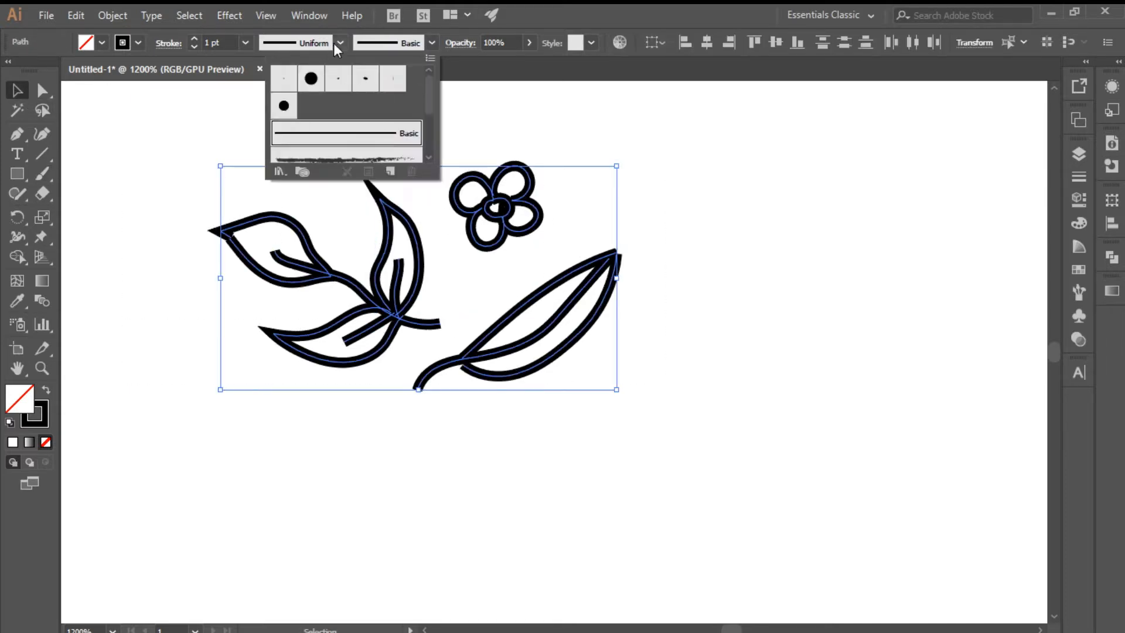
{"action": "left_click", "coordinate": [334, 43]}
{"action": "left_click", "coordinate": [339, 44]}
{"action": "left_click", "coordinate": [293, 75]}
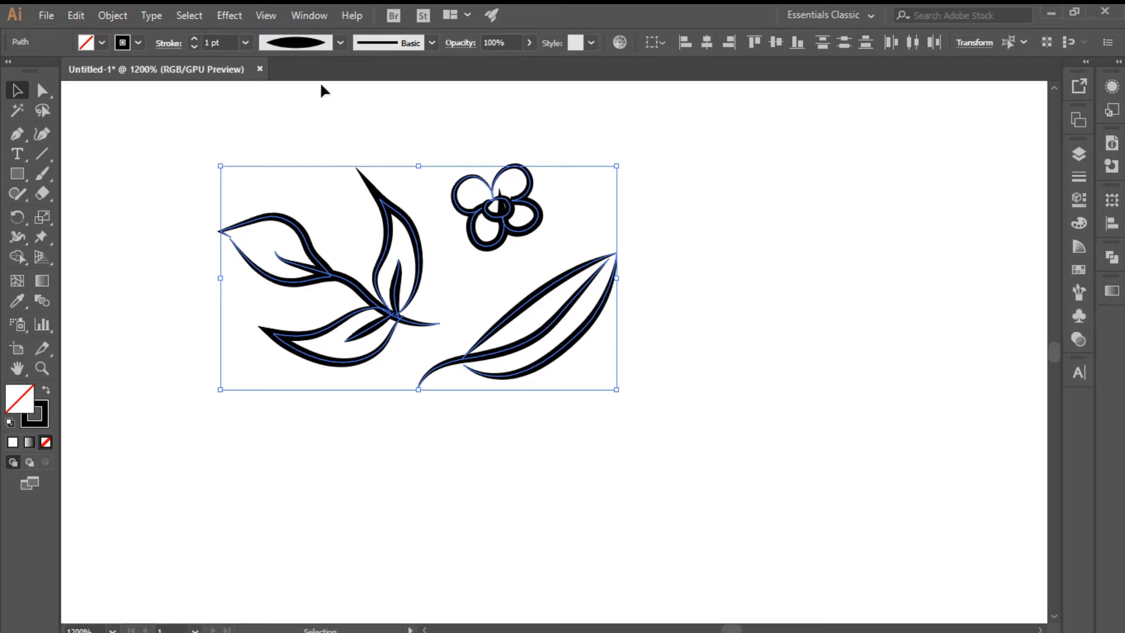
{"action": "left_click", "coordinate": [454, 153]}
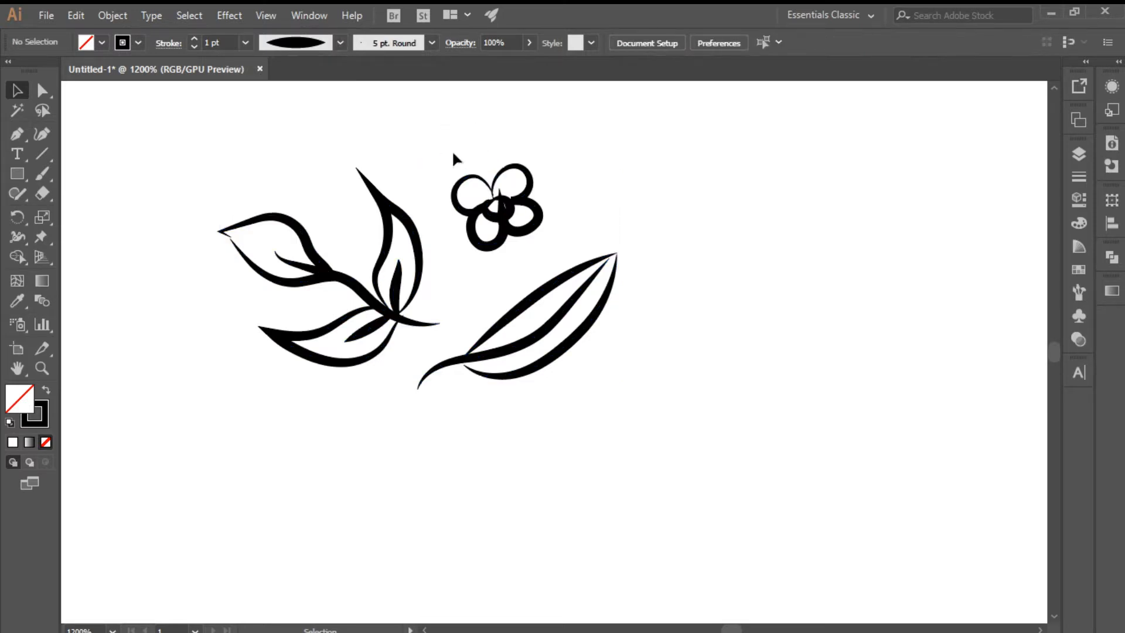
Step: Give the flower's petals and centre the Uniform width profile with the Basic brush
{"action": "left_click", "coordinate": [463, 175]}
{"action": "left_click", "coordinate": [339, 43]}
{"action": "left_click", "coordinate": [319, 69]}
{"action": "left_click", "coordinate": [402, 143]}
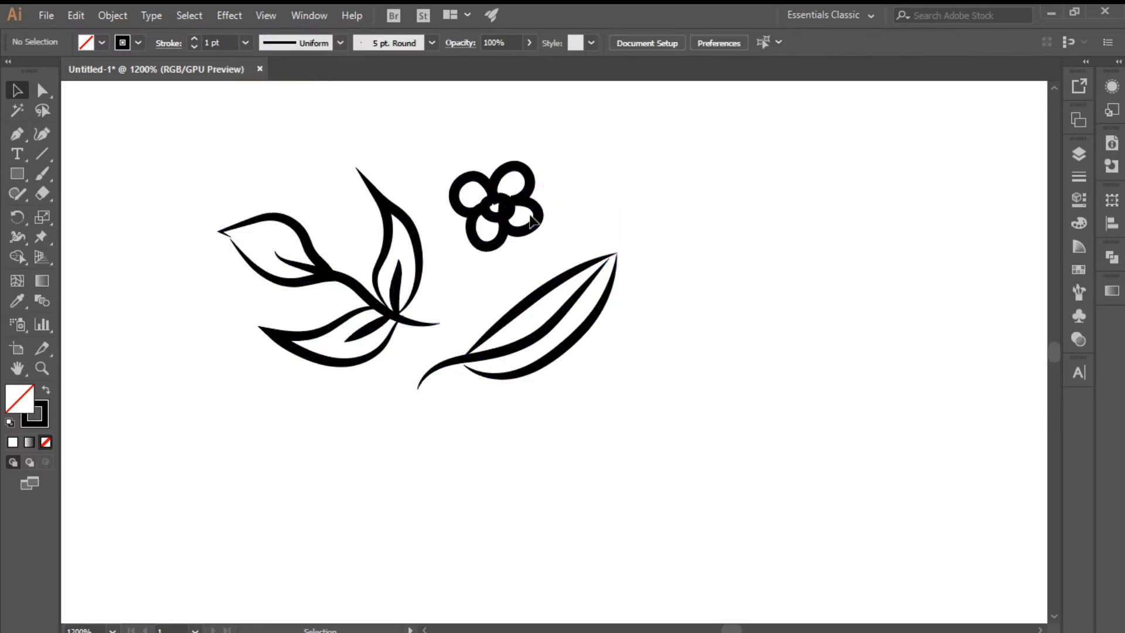
{"action": "left_click", "coordinate": [509, 209]}
{"action": "left_click_drag", "start_coordinate": [540, 230], "coordinate": [541, 231]}
{"action": "left_click", "coordinate": [415, 44]}
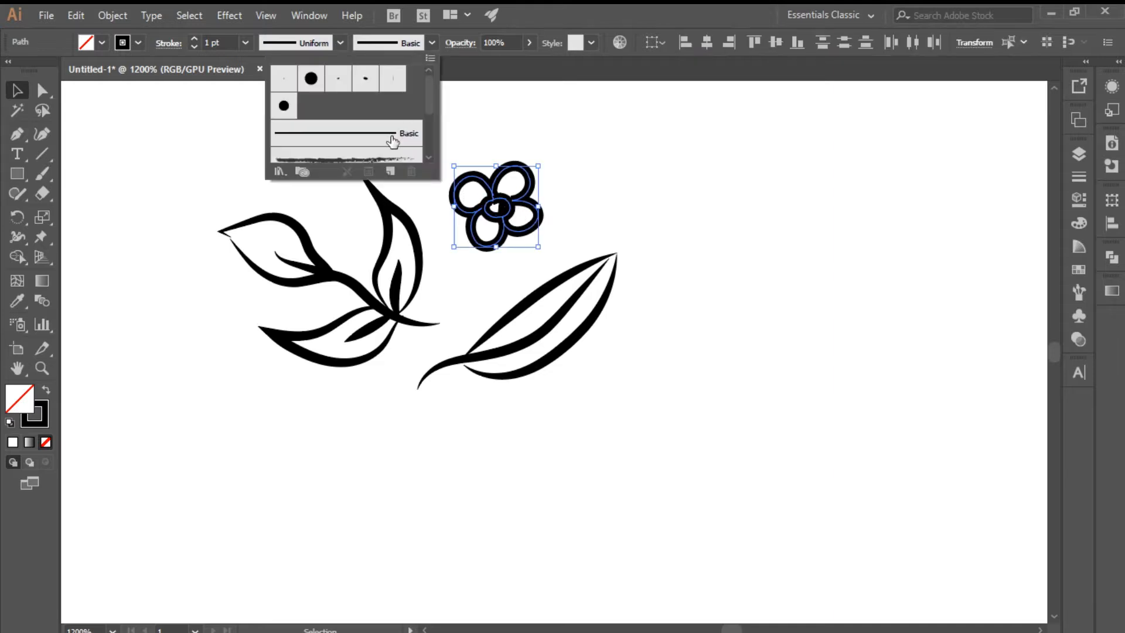
{"action": "left_click", "coordinate": [393, 141]}
{"action": "left_click", "coordinate": [553, 149]}
{"action": "left_click", "coordinate": [530, 217]}
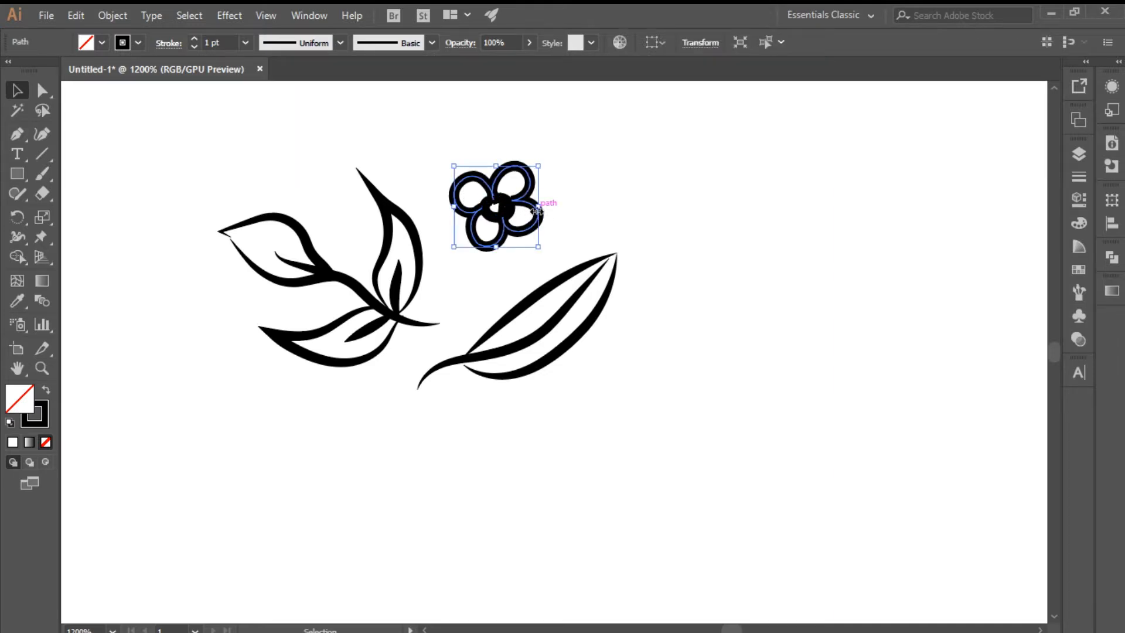
{"action": "left_click", "coordinate": [136, 46]}
{"action": "left_click", "coordinate": [396, 142]}
Step: Paint a second flower with four pointed petals below the leaf branch
{"action": "left_click", "coordinate": [90, 179]}
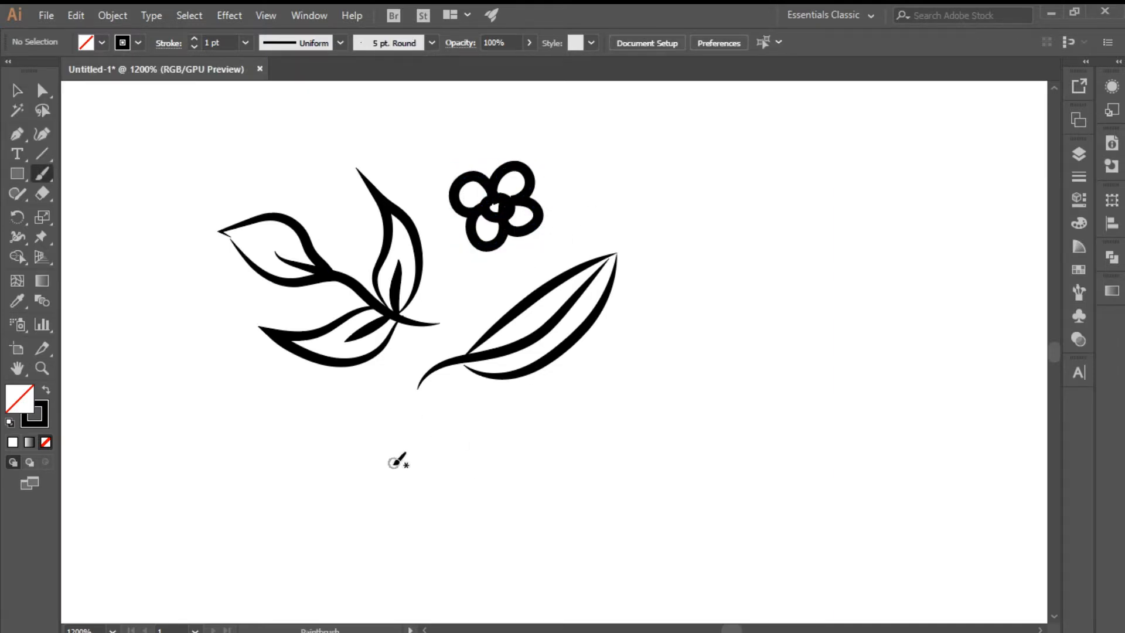
{"action": "mouse_move", "coordinate": [334, 454]}
{"action": "left_mouse_down"}
{"action": "mouse_move", "coordinate": [362, 484]}
{"action": "mouse_move", "coordinate": [373, 463]}
{"action": "mouse_move", "coordinate": [358, 486]}
{"action": "mouse_move", "coordinate": [390, 514]}
{"action": "left_mouse_up"}
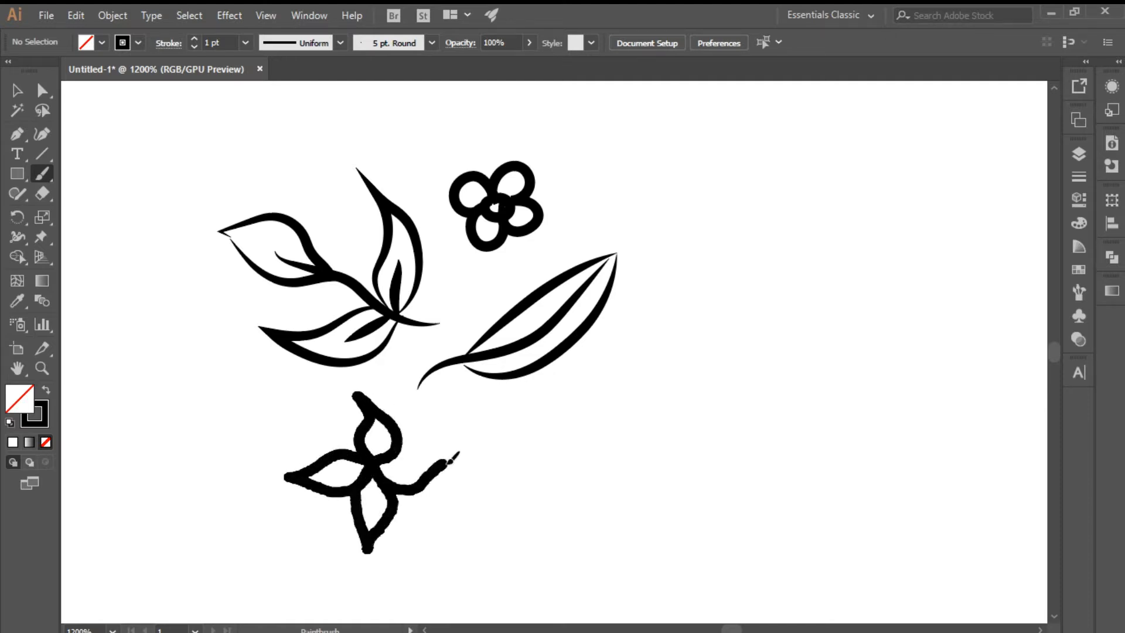
{"action": "left_click_drag", "start_coordinate": [391, 451], "coordinate": [380, 456]}
Step: Try the Basic brush and Width Profile 1 on the pointed-petal flower, and delete that flower
{"action": "left_click", "coordinate": [17, 90]}
{"action": "left_click", "coordinate": [359, 436]}
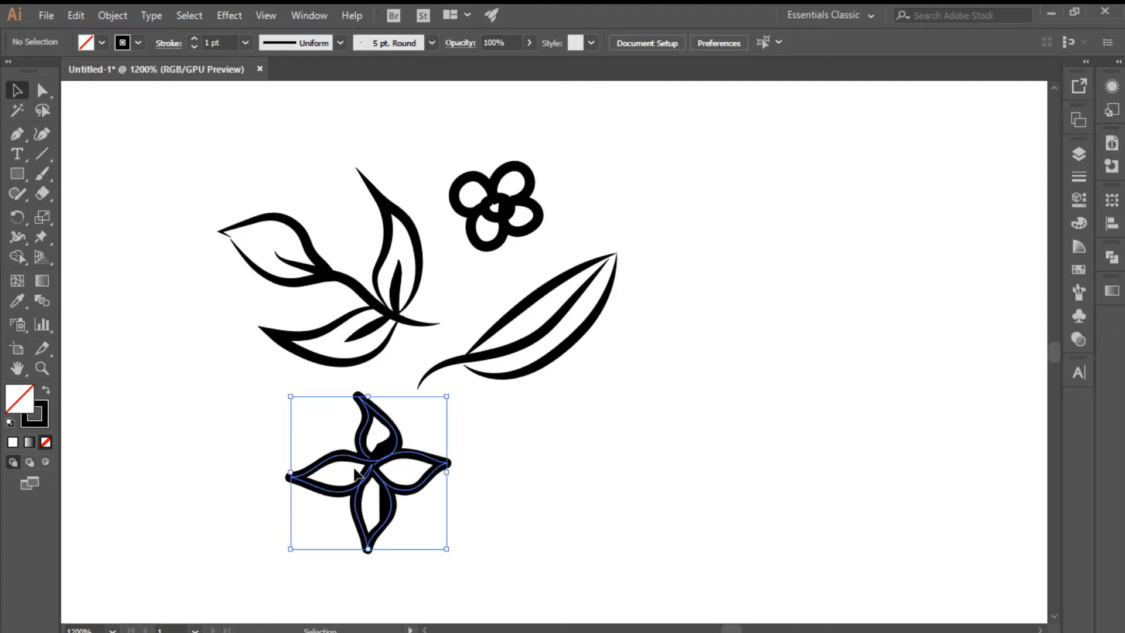
{"action": "left_click", "coordinate": [431, 43]}
{"action": "left_click", "coordinate": [361, 128]}
{"action": "left_click", "coordinate": [319, 45]}
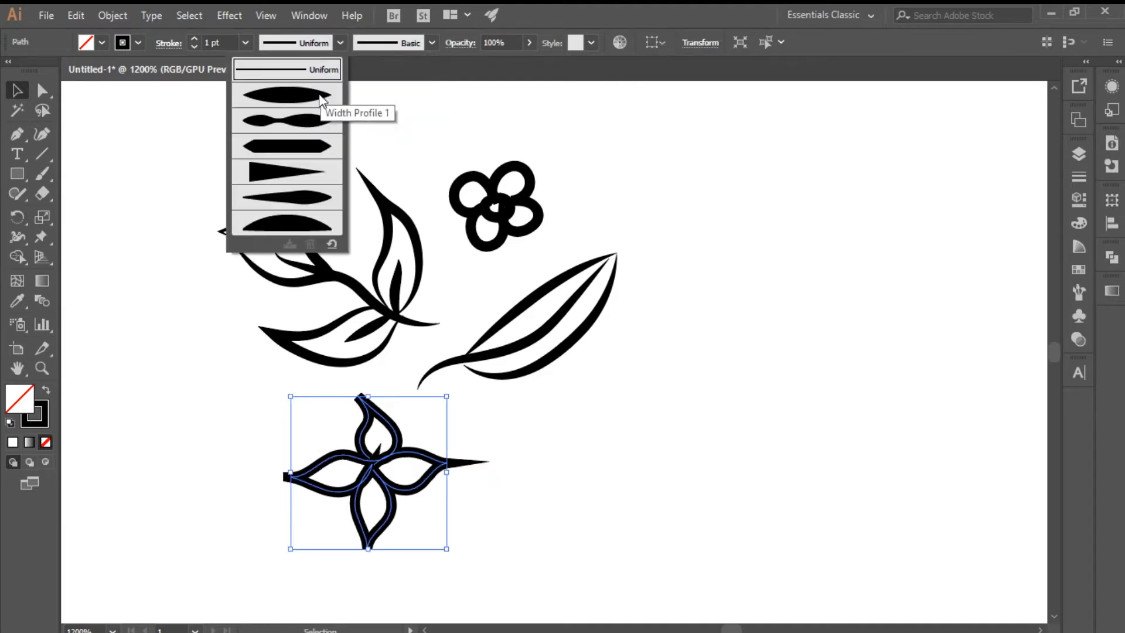
{"action": "left_click", "coordinate": [314, 97]}
{"action": "left_click", "coordinate": [329, 44]}
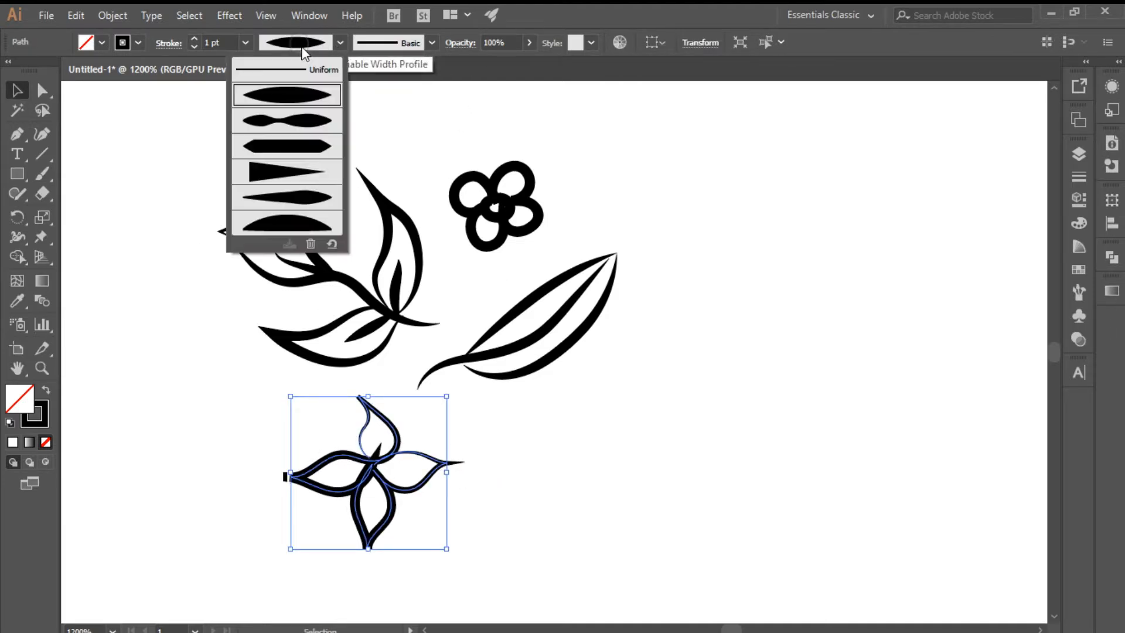
{"action": "left_click", "coordinate": [305, 121]}
{"action": "left_click", "coordinate": [319, 44]}
{"action": "left_click", "coordinate": [317, 101]}
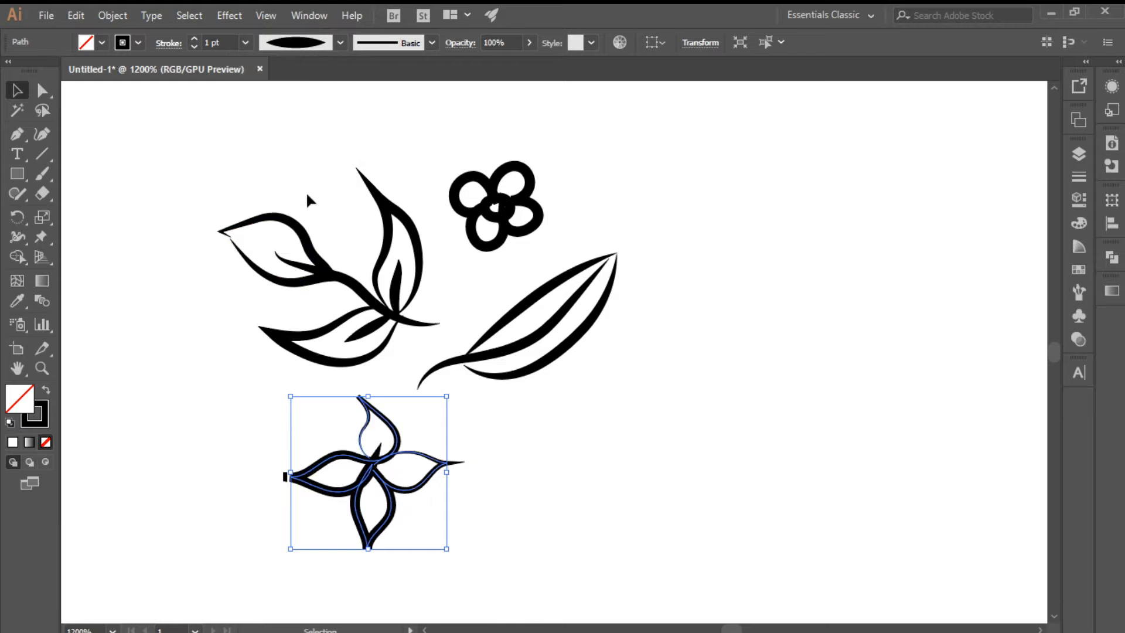
{"action": "key", "text": "Delete"}
Step: Set the stroke weight of the flower's petals and centre to 0.5 pt
{"action": "left_click", "coordinate": [515, 234]}
{"action": "left_click", "coordinate": [245, 43]}
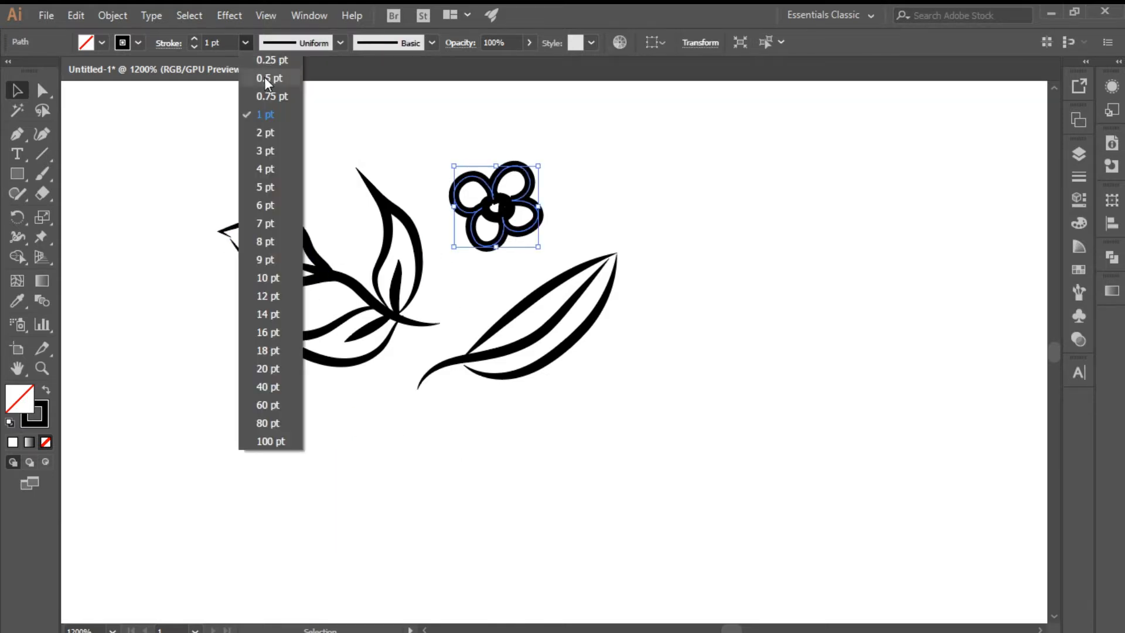
{"action": "left_click", "coordinate": [267, 81]}
{"action": "left_click", "coordinate": [516, 215]}
{"action": "left_click", "coordinate": [502, 209]}
{"action": "left_click", "coordinate": [245, 44]}
{"action": "left_click", "coordinate": [267, 81]}
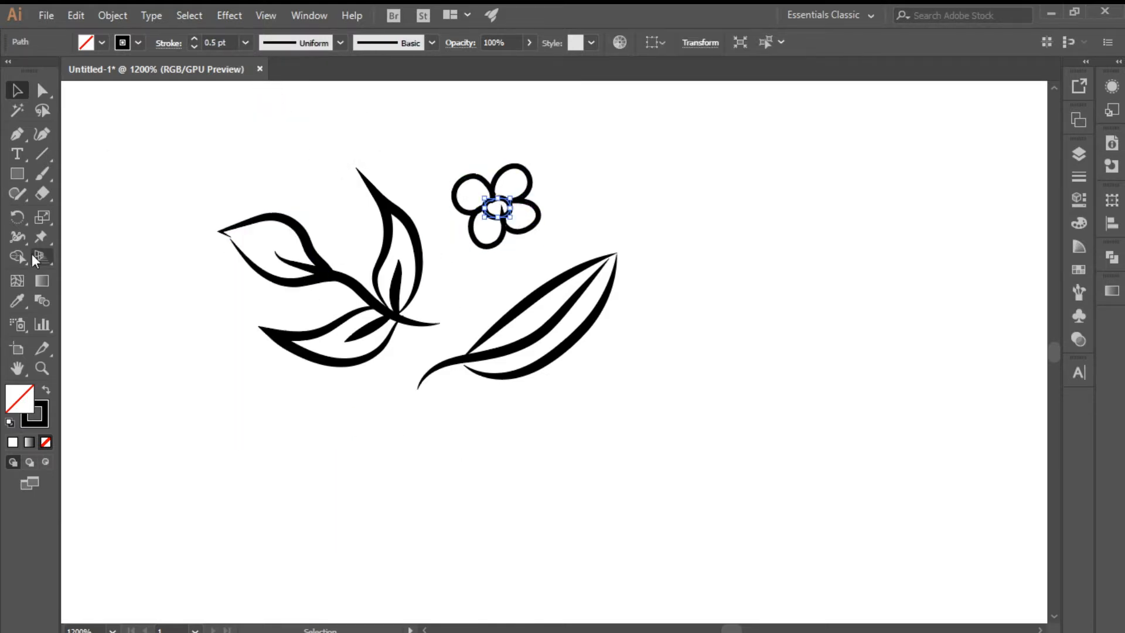
Step: Swap fill and stroke on the flower's centre to make it solid black, and move it slightly upward between the petals
{"action": "left_click", "coordinate": [45, 388]}
{"action": "left_click", "coordinate": [439, 246]}
{"action": "left_click", "coordinate": [516, 204]}
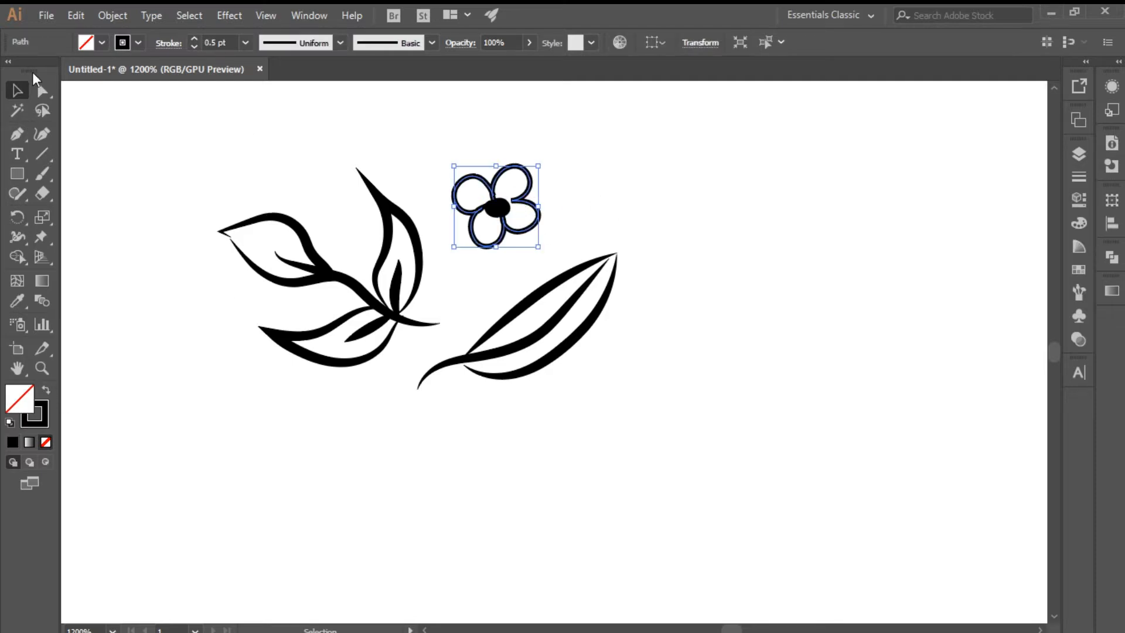
{"action": "left_click", "coordinate": [41, 90]}
{"action": "left_click", "coordinate": [17, 90]}
{"action": "left_click", "coordinate": [496, 206]}
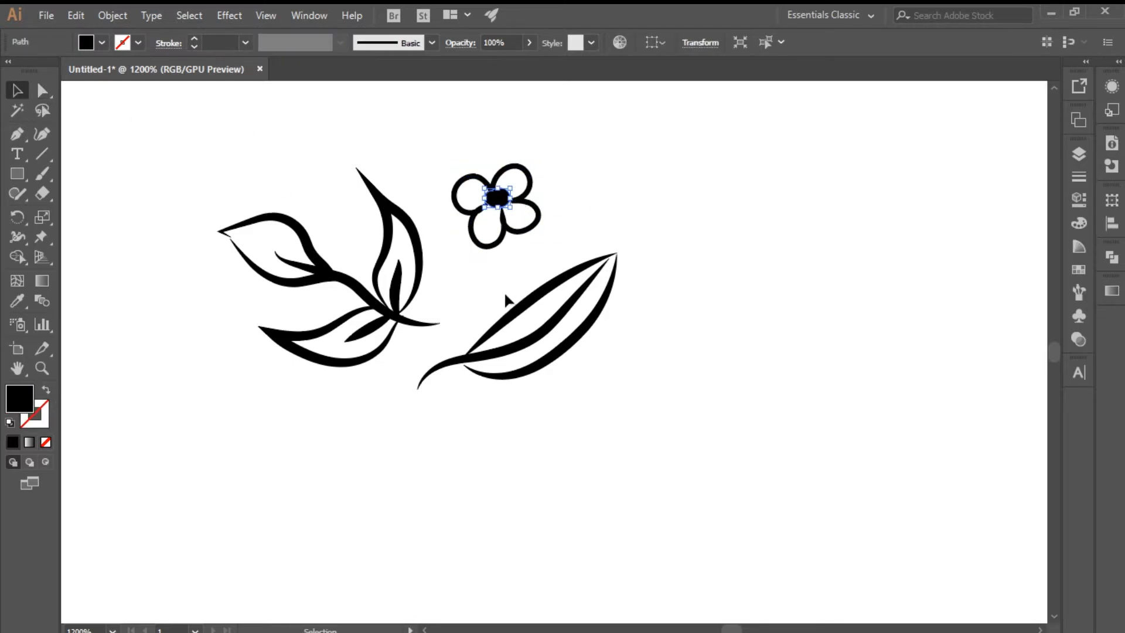
{"action": "left_click", "coordinate": [579, 217]}
Step: Set the stroke weight of the three-leaf branch and the single slanted leaf to 0.5 pt
{"action": "left_click", "coordinate": [224, 231]}
{"action": "left_click", "coordinate": [245, 42]}
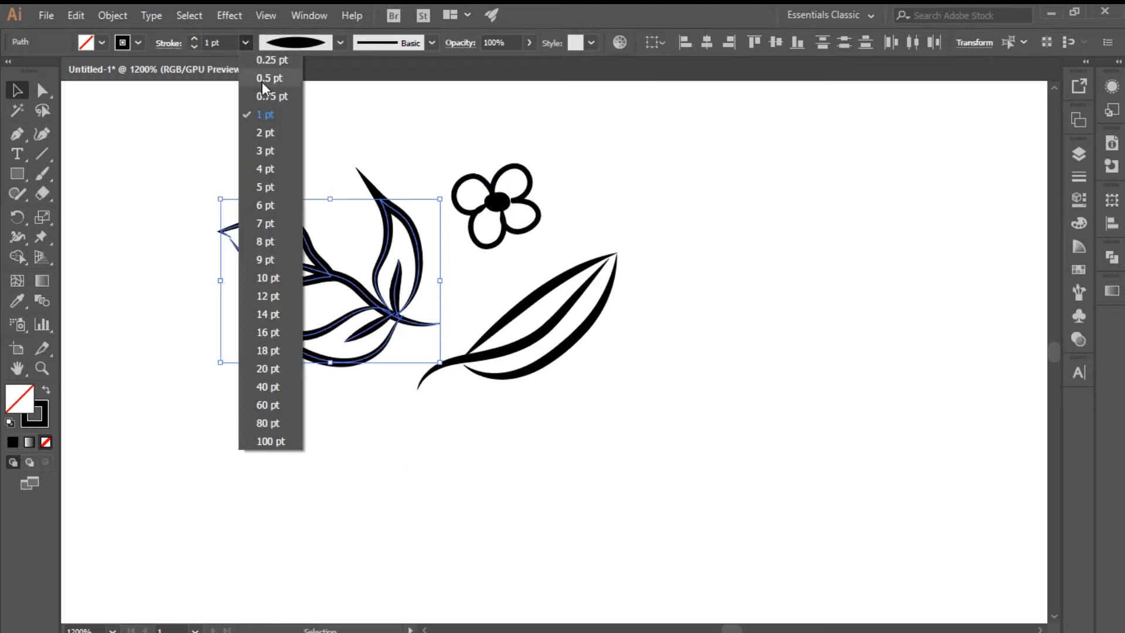
{"action": "left_click", "coordinate": [264, 78]}
{"action": "left_click", "coordinate": [604, 297]}
{"action": "left_click", "coordinate": [622, 350]}
{"action": "left_click_drag", "start_coordinate": [627, 345], "coordinate": [479, 260]}
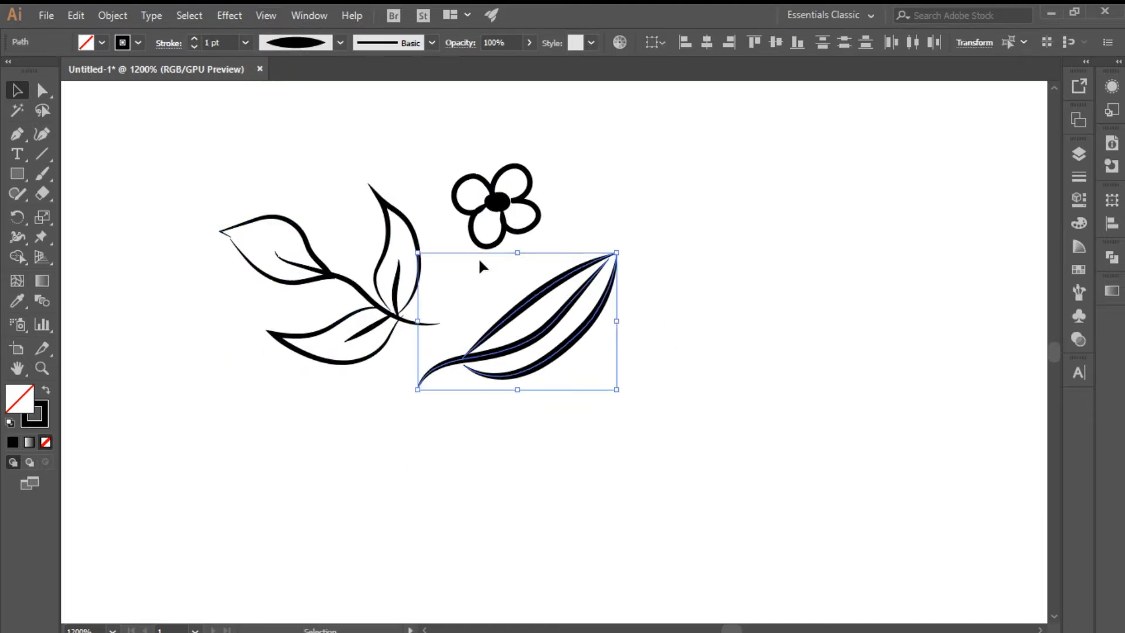
{"action": "left_click", "coordinate": [246, 42]}
{"action": "left_click", "coordinate": [263, 78]}
{"action": "left_click", "coordinate": [301, 103]}
{"action": "left_click", "coordinate": [472, 209]}
{"action": "left_click", "coordinate": [560, 260]}
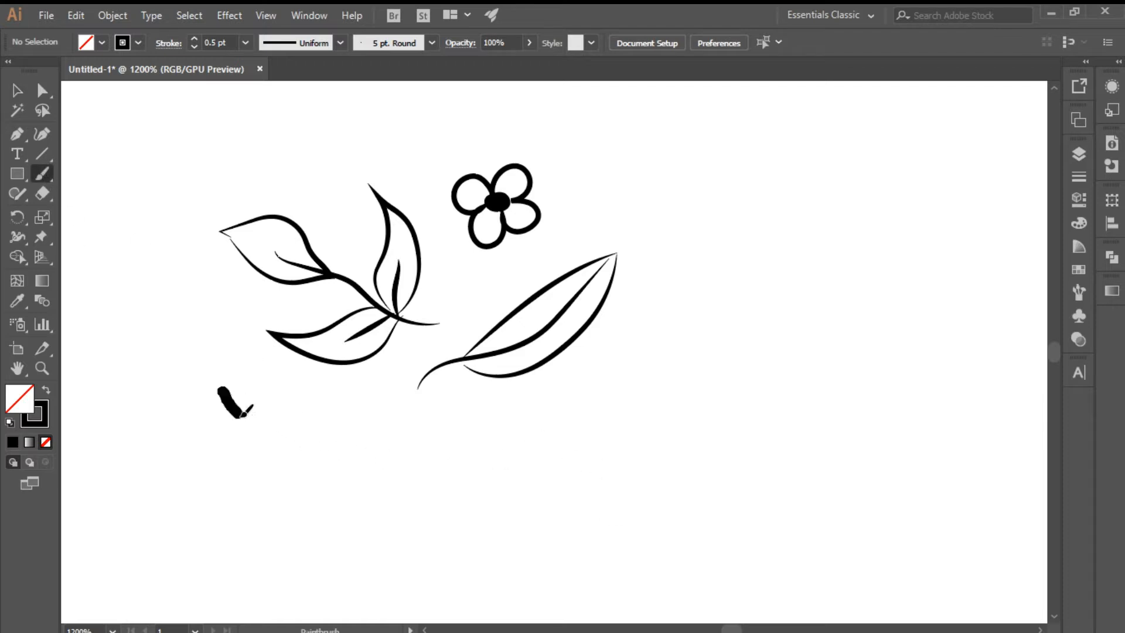
Step: Paint a curved branch below the three-leaf one, with one leaf above and one below its stem
{"action": "left_click_drag", "start_coordinate": [244, 415], "coordinate": [455, 502]}
{"action": "left_click_drag", "start_coordinate": [277, 378], "coordinate": [321, 429]}
{"action": "left_click_drag", "start_coordinate": [263, 468], "coordinate": [316, 443]}
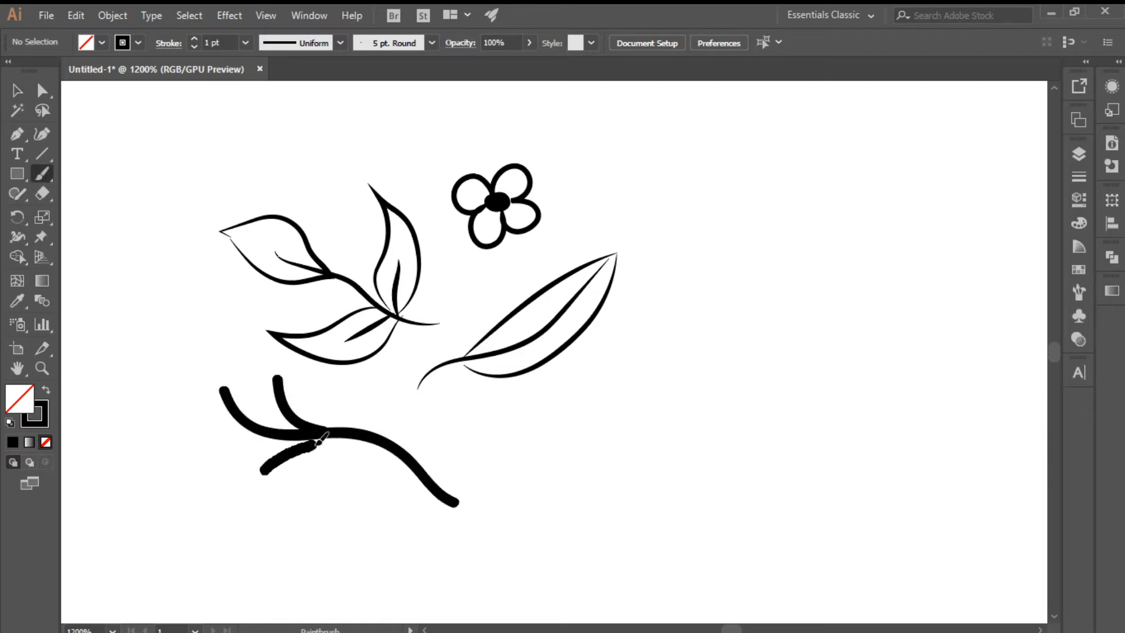
{"action": "key", "text": "ctrl+z"}
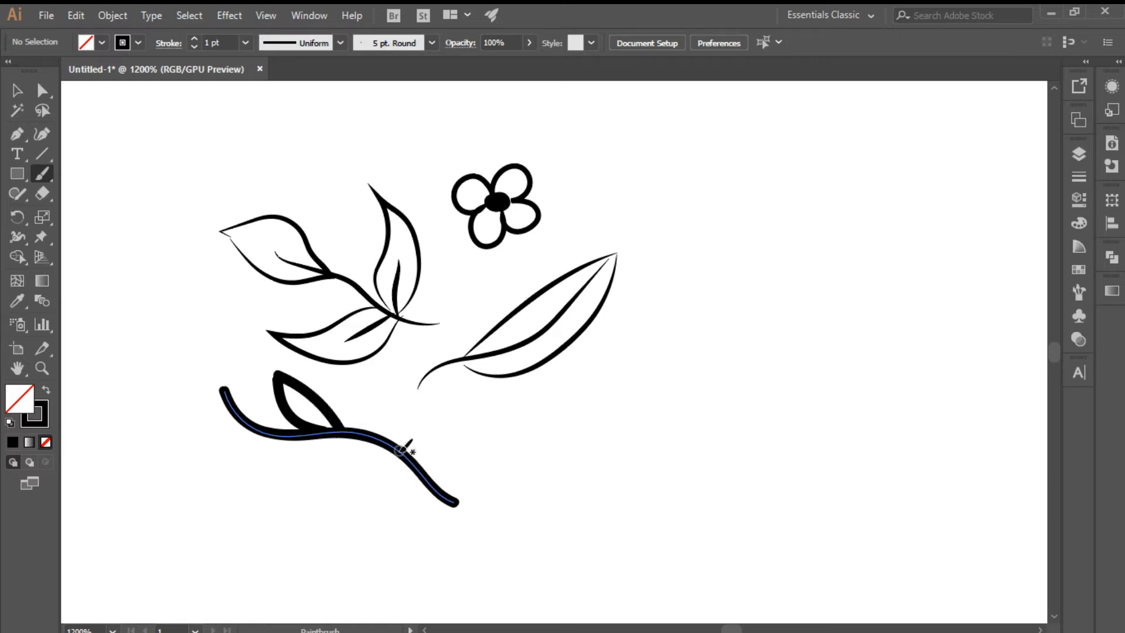
{"action": "mouse_move", "coordinate": [351, 460]}
{"action": "left_mouse_down"}
{"action": "mouse_move", "coordinate": [300, 476]}
{"action": "mouse_move", "coordinate": [349, 495]}
{"action": "left_mouse_up"}
{"action": "left_click_drag", "start_coordinate": [400, 449], "coordinate": [400, 448]}
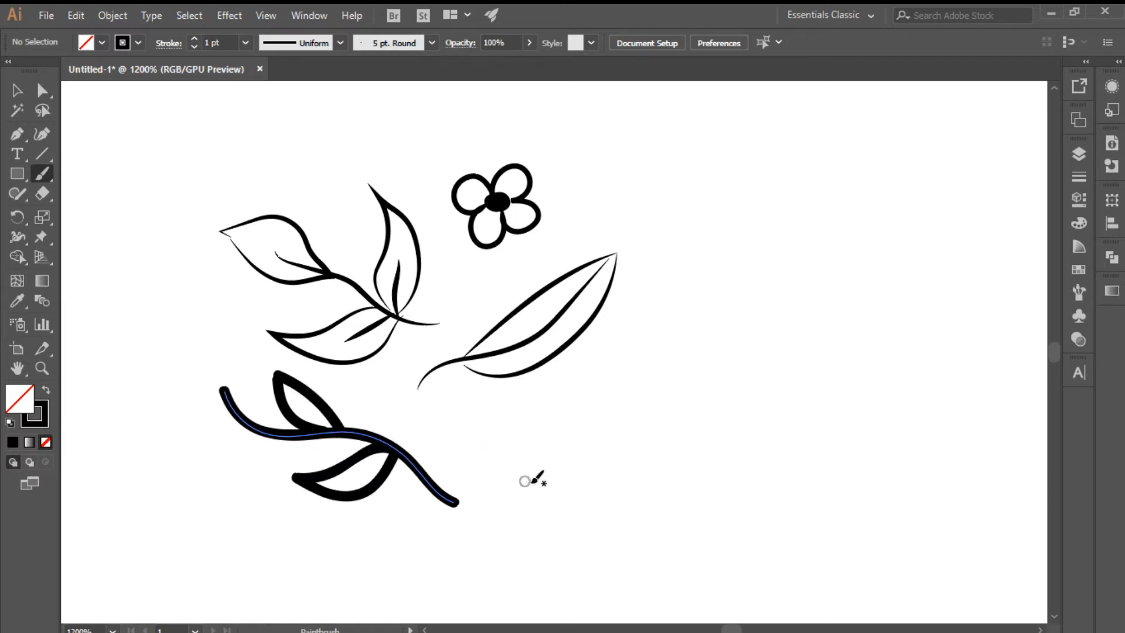
{"action": "left_click_drag", "start_coordinate": [433, 405], "coordinate": [462, 497]}
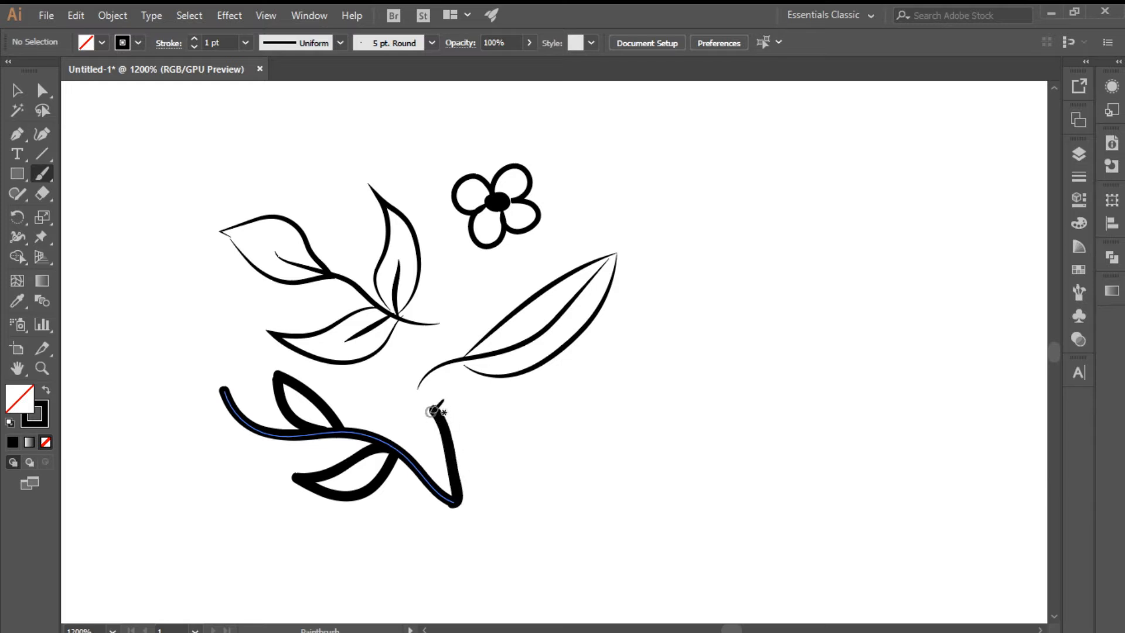
{"action": "key", "text": "ctrl+z"}
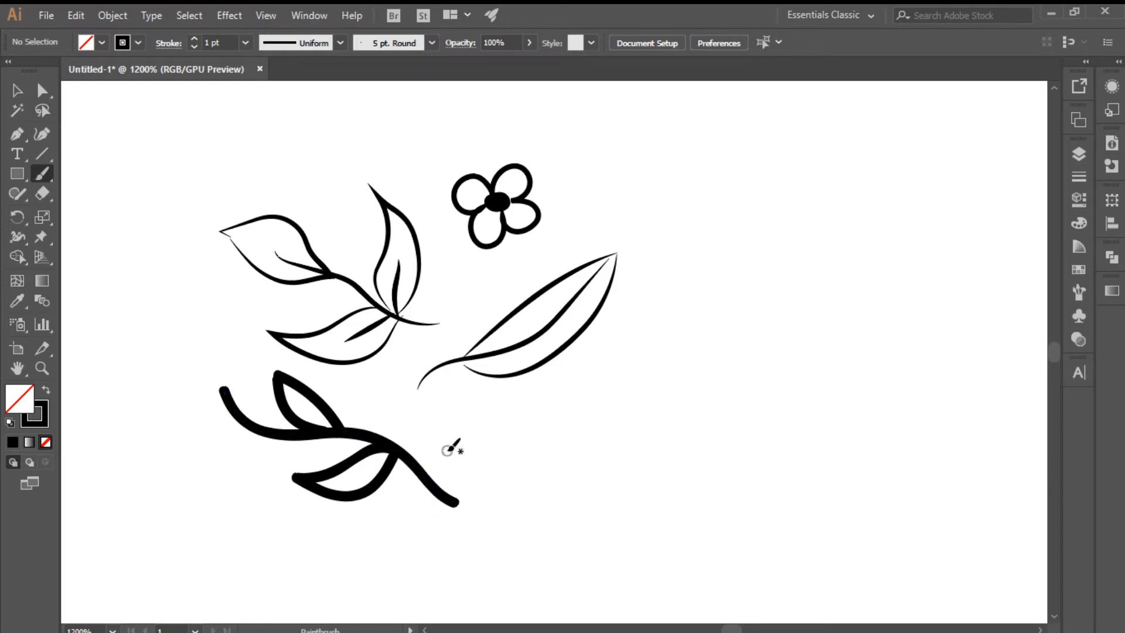
Step: Apply Width Profile 1, a 0.5 pt stroke weight and the Basic brush to the new two-leaf branch
{"action": "left_click", "coordinate": [8, 93]}
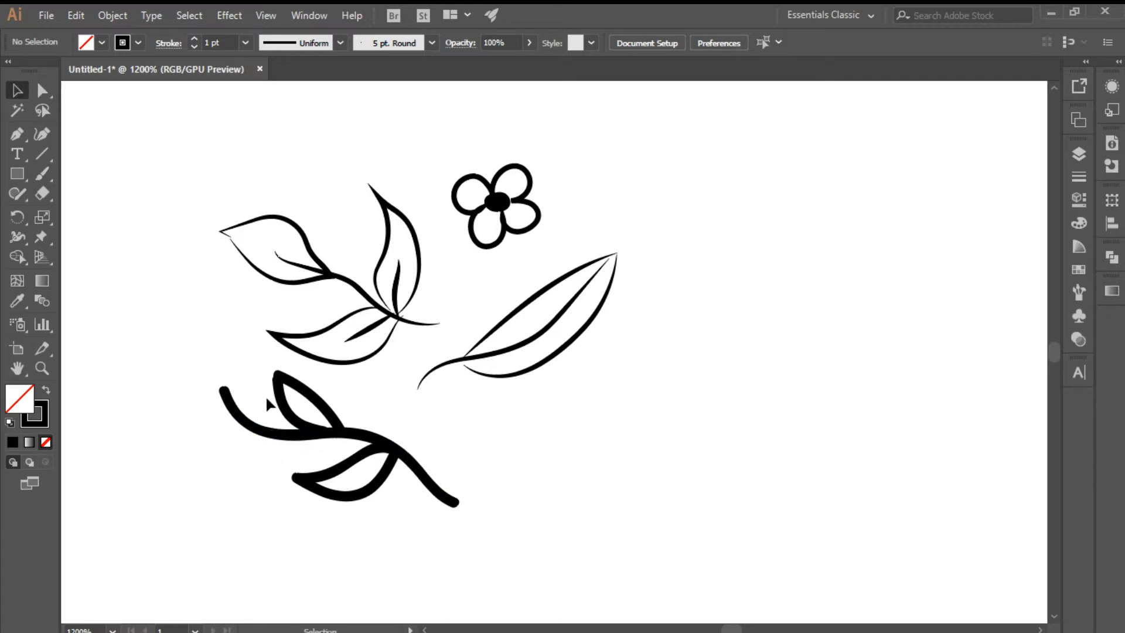
{"action": "left_click_drag", "start_coordinate": [360, 476], "coordinate": [359, 475]}
{"action": "left_click", "coordinate": [296, 42]}
{"action": "left_click", "coordinate": [262, 92]}
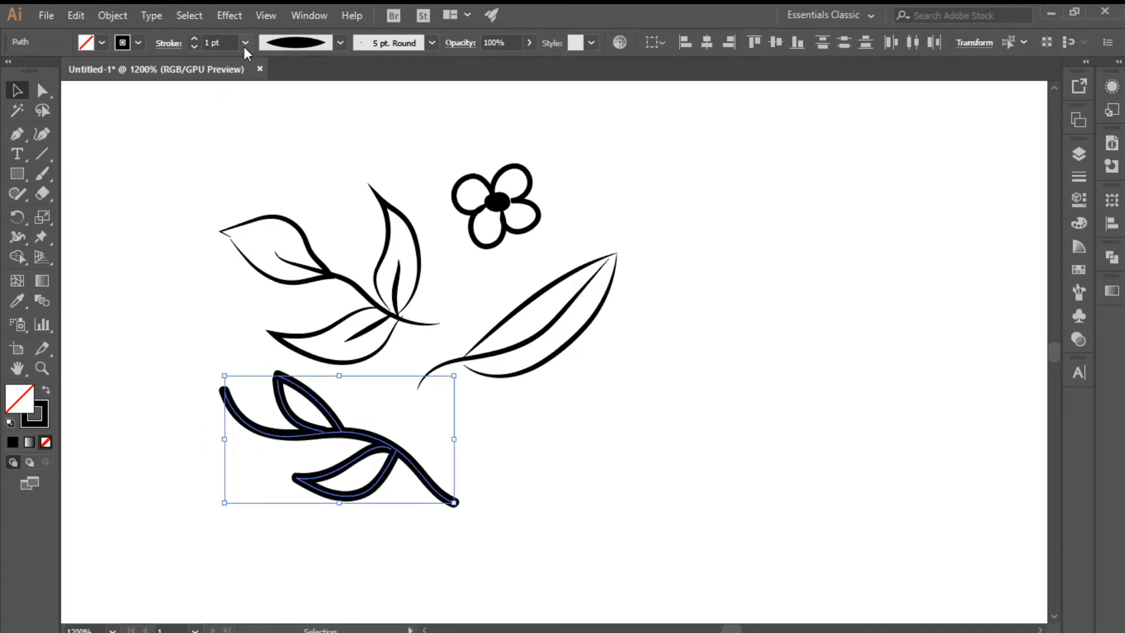
{"action": "left_click", "coordinate": [339, 43]}
{"action": "left_click", "coordinate": [406, 44]}
{"action": "left_click", "coordinate": [354, 133]}
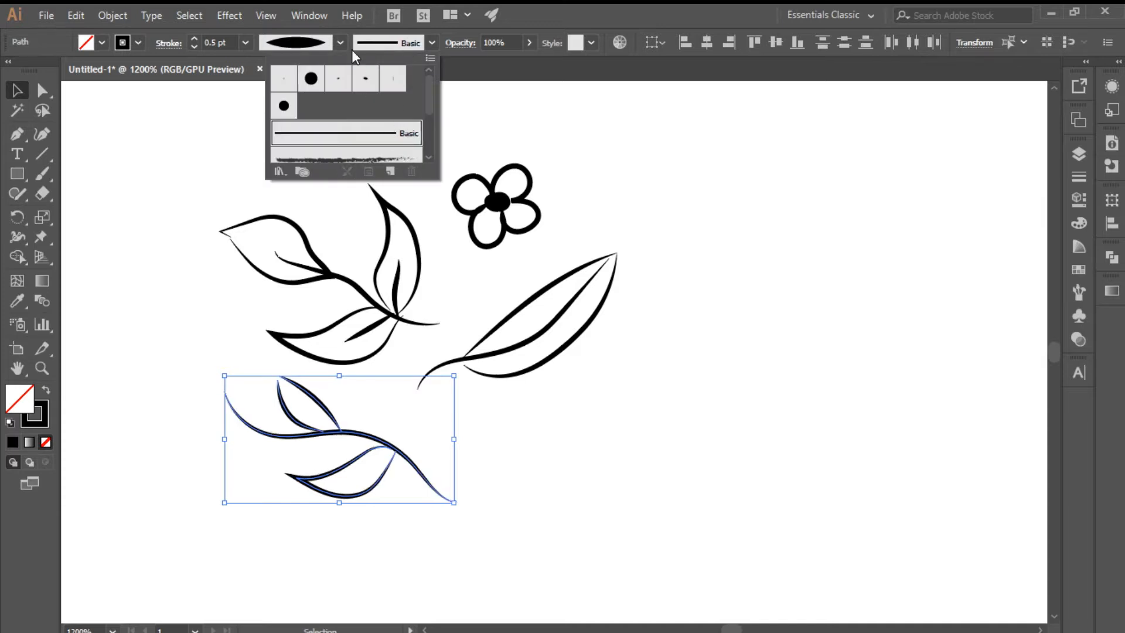
Step: Rotate the two-leaf branch until its leaf tips point to the right, and deselect it
{"action": "left_click", "coordinate": [653, 394]}
{"action": "left_click_drag", "start_coordinate": [465, 377], "coordinate": [444, 489]}
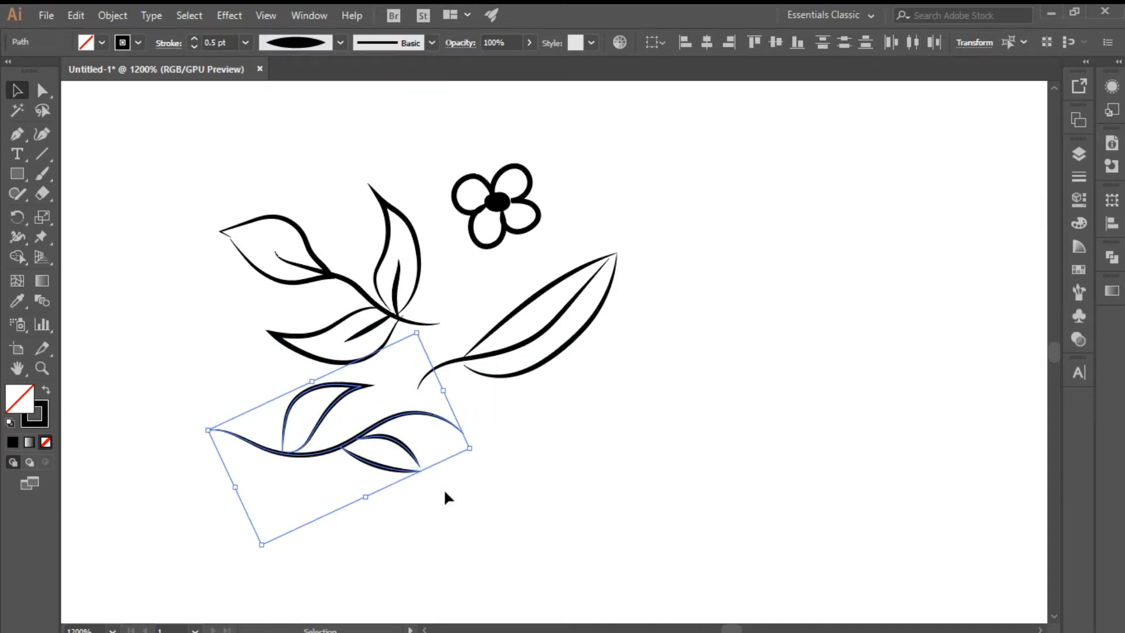
{"action": "left_click", "coordinate": [379, 102]}
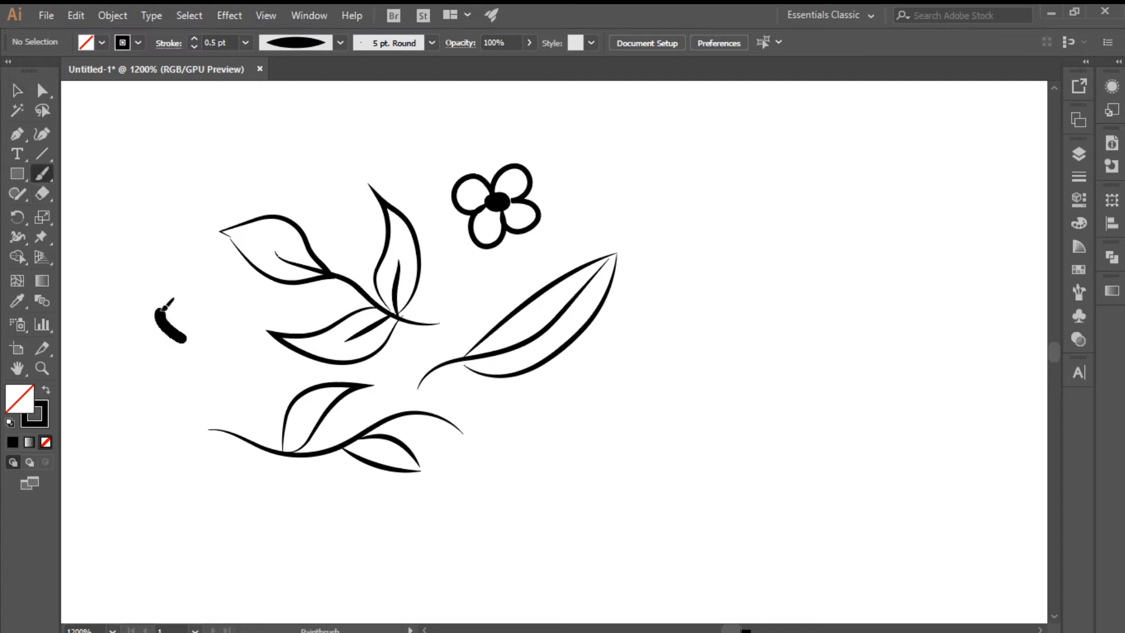
Step: Paint a small pointed petal to the left of the three-leaf branch and apply the Basic brush and Width Profile 1
{"action": "mouse_move", "coordinate": [165, 306]}
{"action": "left_mouse_down"}
{"action": "mouse_move", "coordinate": [201, 313]}
{"action": "mouse_move", "coordinate": [190, 339]}
{"action": "left_mouse_up"}
{"action": "key", "text": "v"}
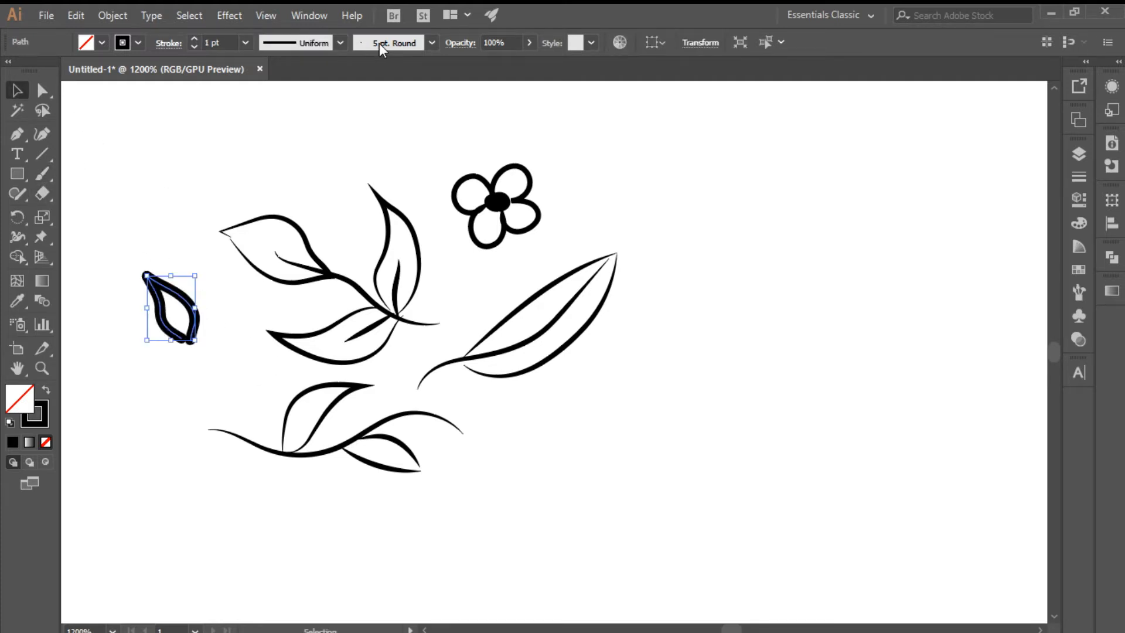
{"action": "left_click", "coordinate": [379, 44]}
{"action": "left_click", "coordinate": [371, 133]}
{"action": "left_click", "coordinate": [321, 46]}
{"action": "left_click", "coordinate": [305, 97]}
{"action": "left_click", "coordinate": [161, 196]}
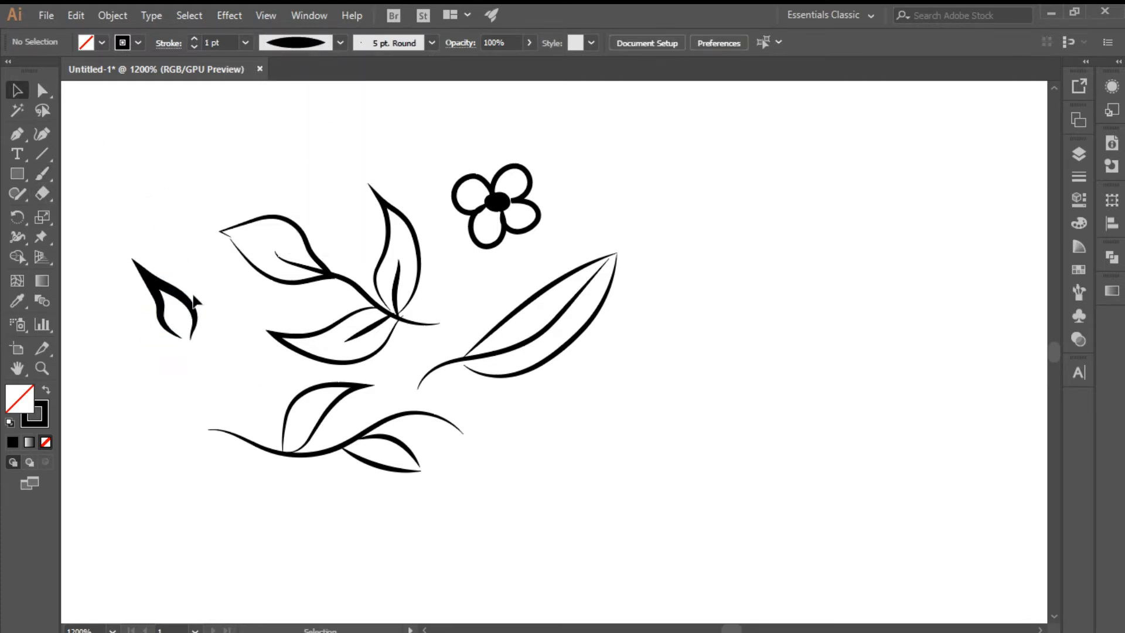
Step: Duplicate the pointed petal and rotate and nudge the copy below it, so both bases meet at one centre
{"action": "left_click", "coordinate": [193, 302]}
{"action": "left_click_drag", "start_coordinate": [200, 257], "coordinate": [176, 358]}
{"action": "key", "text": "Down"}
{"action": "key", "text": "Left"}
{"action": "key", "text": "Right"}
{"action": "left_click", "coordinate": [217, 337]}
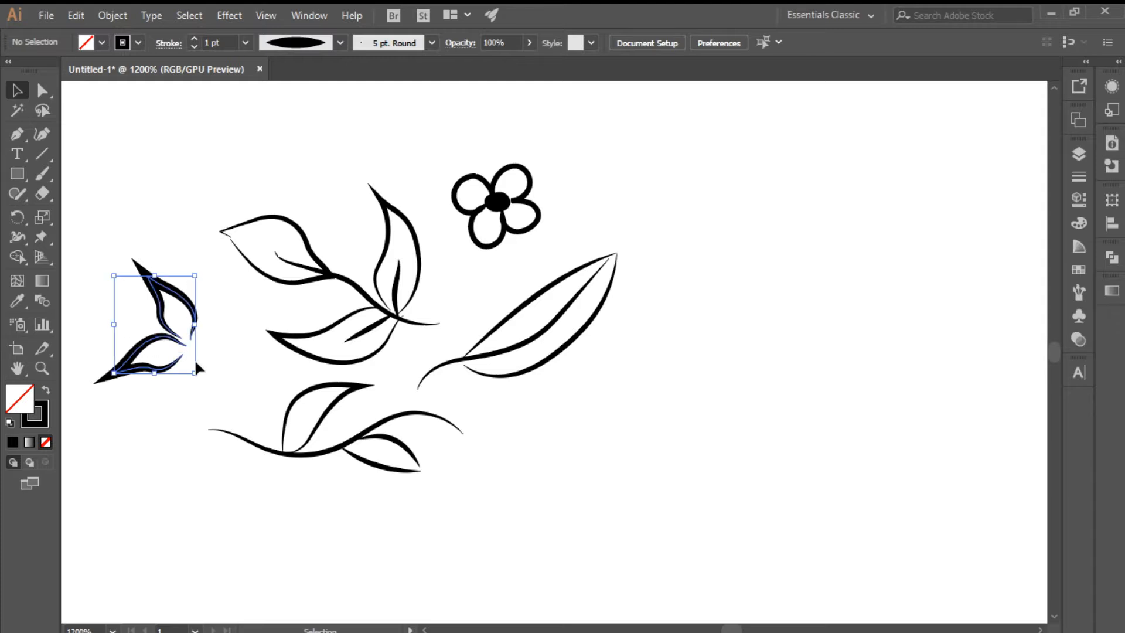
Step: Duplicate the two pointed petals onto the opposite side to form a four-petal flower with a 0.5 pt stroke
{"action": "left_click_drag", "start_coordinate": [202, 273], "coordinate": [78, 369]}
{"action": "left_click_drag", "start_coordinate": [155, 310], "coordinate": [222, 359]}
{"action": "left_click_drag", "start_coordinate": [115, 284], "coordinate": [222, 389]}
{"action": "left_click_drag", "start_coordinate": [222, 338], "coordinate": [203, 308]}
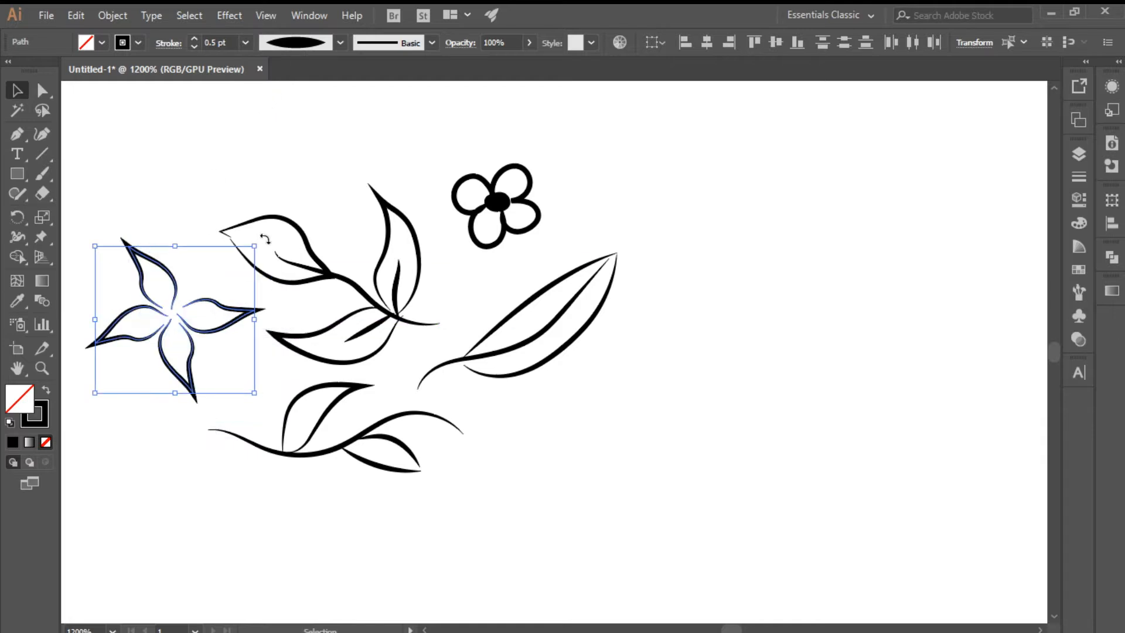
{"action": "left_click", "coordinate": [199, 167]}
Step: Delete the petals and black centre of the old round-petal flower above the slanted leaf
{"action": "left_click_drag", "start_coordinate": [530, 241], "coordinate": [531, 241]}
{"action": "key", "text": "Delete"}
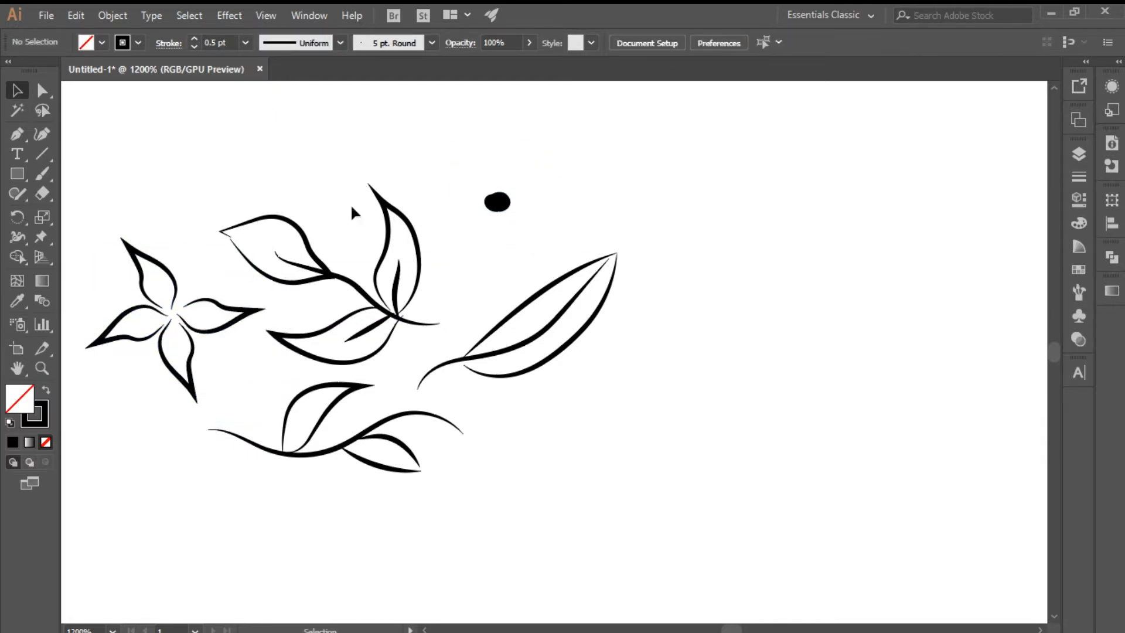
{"action": "key", "text": "v"}
{"action": "left_click", "coordinate": [505, 202]}
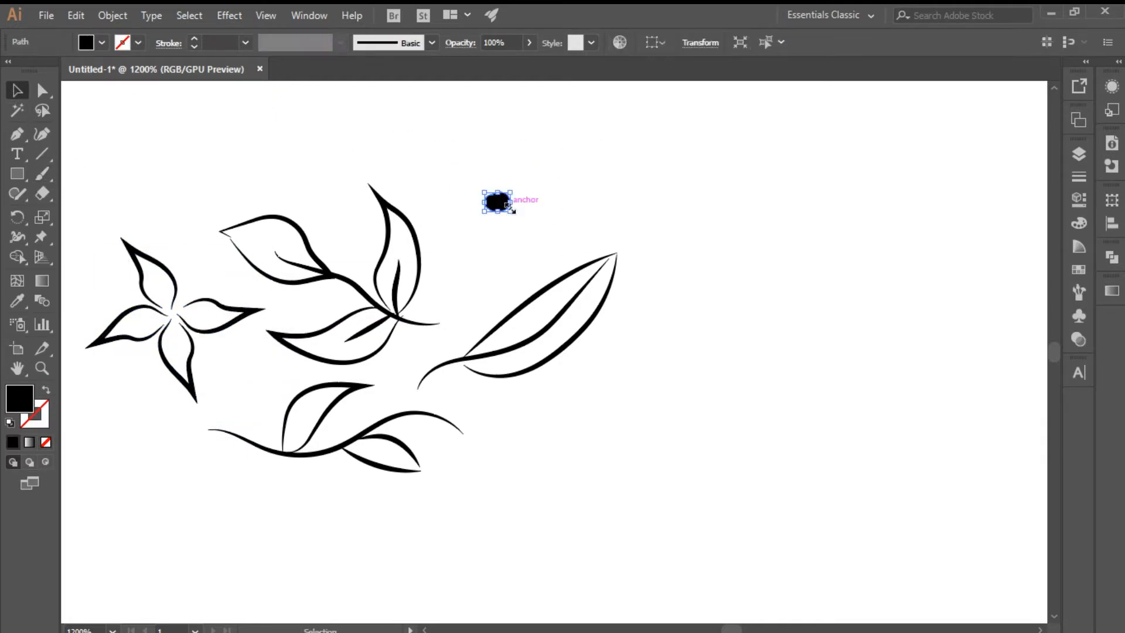
{"action": "key", "text": "Delete"}
Step: Draw a small solid black circle above the slanted leaf as a new flower centre
{"action": "left_click_drag", "start_coordinate": [20, 170], "coordinate": [79, 216]}
{"action": "left_click_drag", "start_coordinate": [500, 166], "coordinate": [517, 181]}
{"action": "key", "text": "v"}
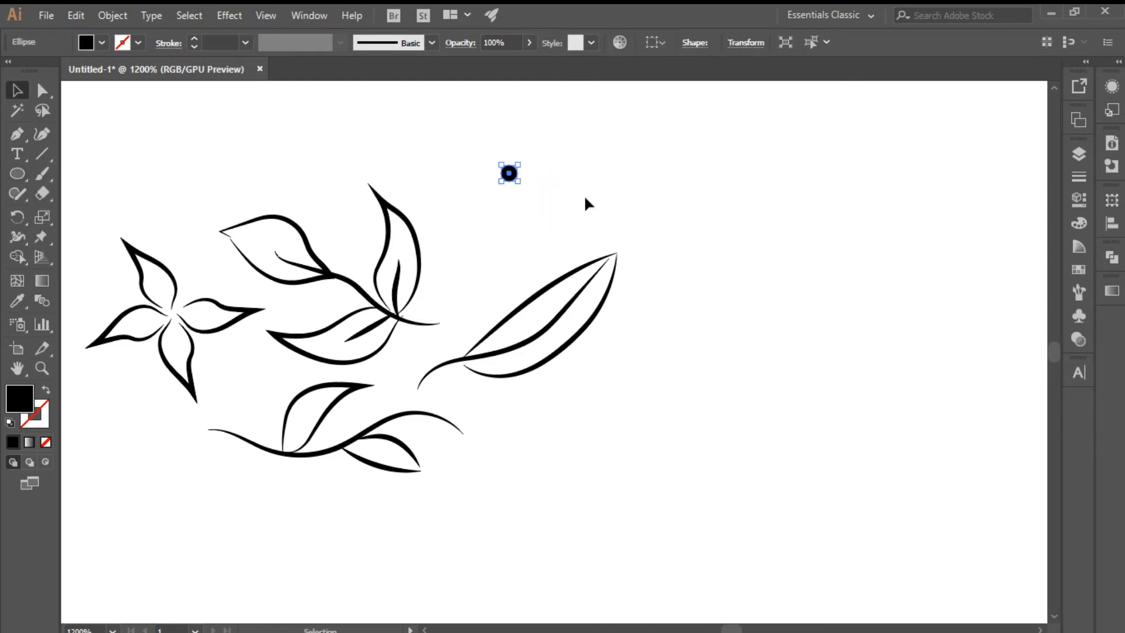
Step: Paint a rounded petal above the black circle as an unfilled black path with the Basic brush and a 0.5 pt stroke
{"action": "key", "text": "b"}
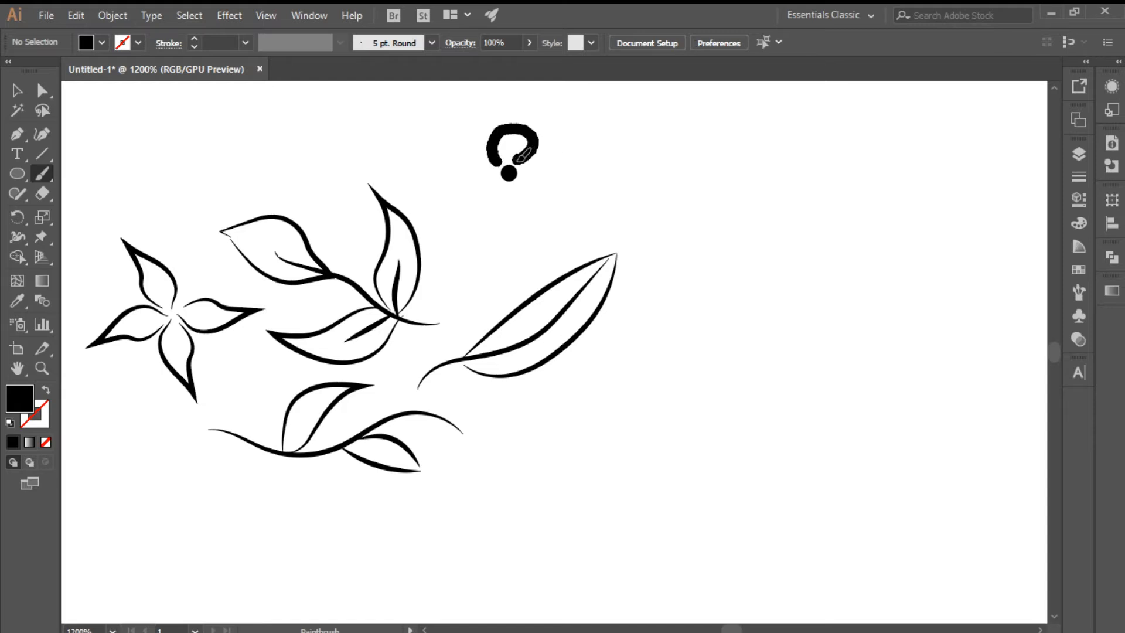
{"action": "key", "text": "shift+x"}
{"action": "left_click", "coordinate": [19, 97]}
{"action": "left_click", "coordinate": [245, 42]}
{"action": "left_click", "coordinate": [268, 67]}
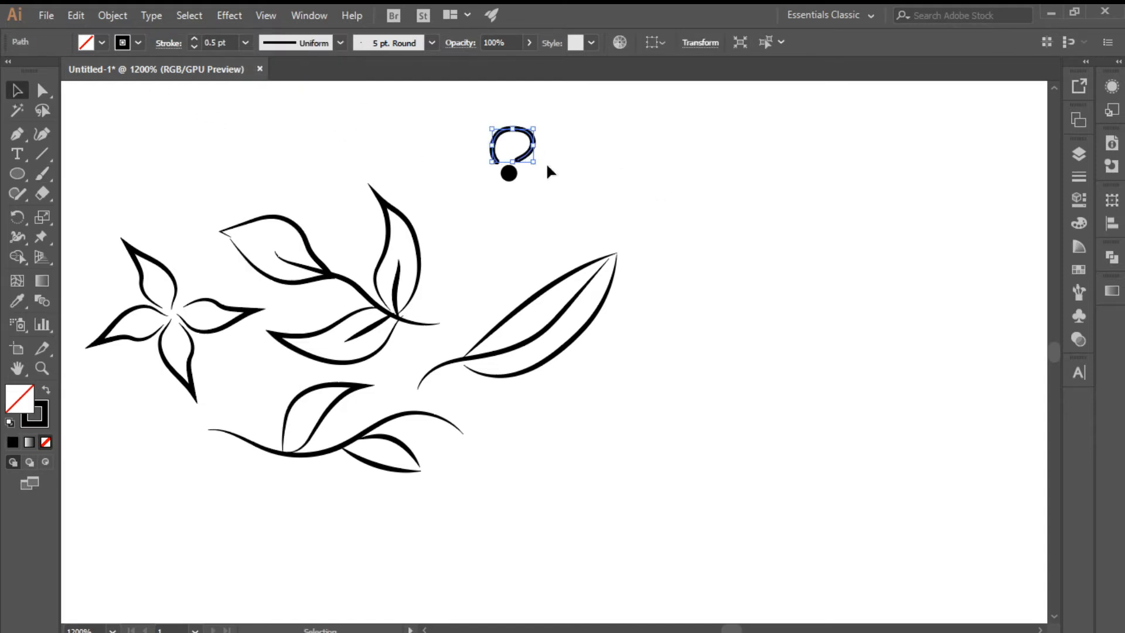
Step: Move the end anchor points of the rounded petal together so the outline closes at the black circle
{"action": "left_click_drag", "start_coordinate": [520, 157], "coordinate": [521, 160]}
{"action": "left_click", "coordinate": [41, 94]}
{"action": "left_click", "coordinate": [539, 176]}
{"action": "left_click", "coordinate": [518, 164]}
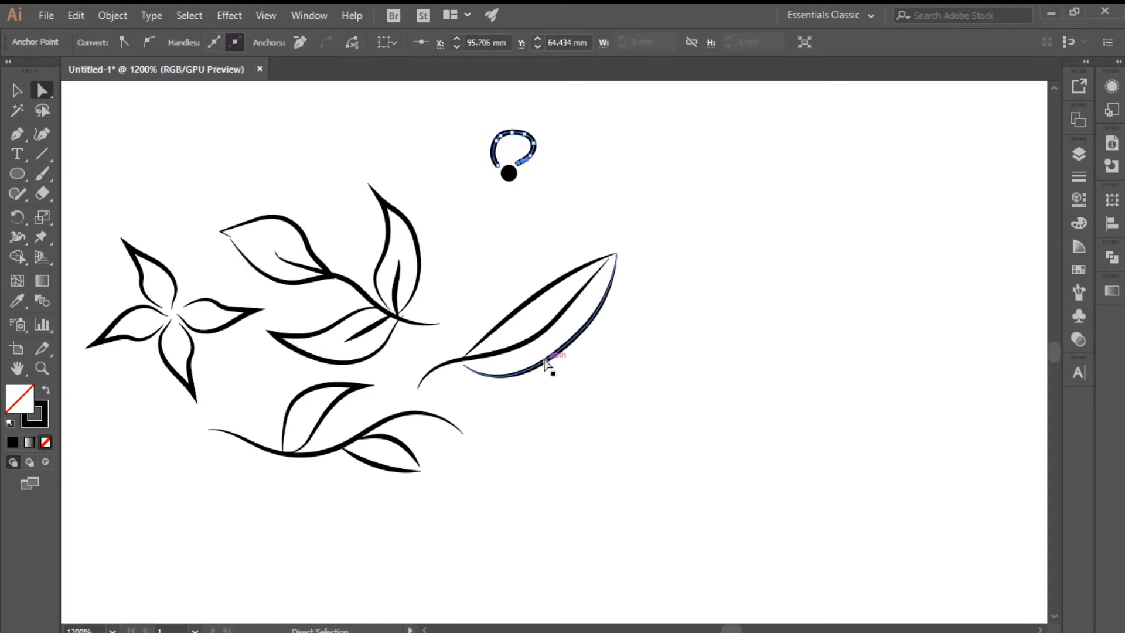
{"action": "left_click", "coordinate": [497, 166]}
{"action": "left_click", "coordinate": [527, 280]}
{"action": "left_click_drag", "start_coordinate": [498, 166], "coordinate": [507, 165]}
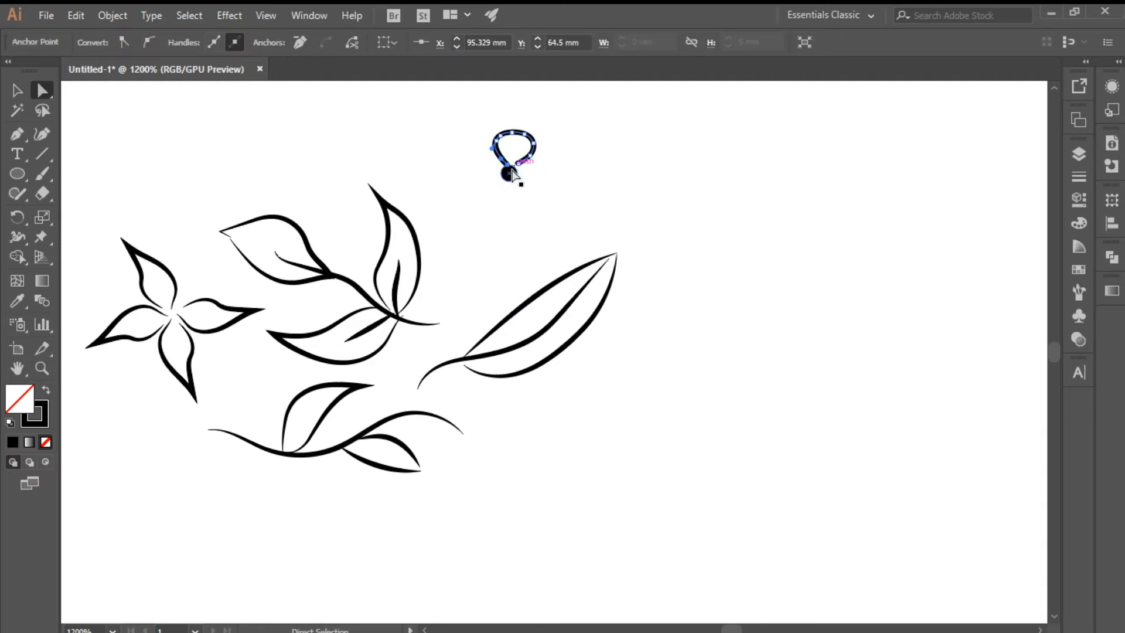
Step: Nudge the whole rounded petal so its pointed base sits on the black circle
{"action": "left_click", "coordinate": [18, 92]}
{"action": "left_click", "coordinate": [438, 204]}
{"action": "left_click", "coordinate": [533, 154]}
{"action": "key", "text": "Left"}
{"action": "key", "text": "Right"}
{"action": "key", "text": "Down"}
{"action": "key", "text": "Up"}
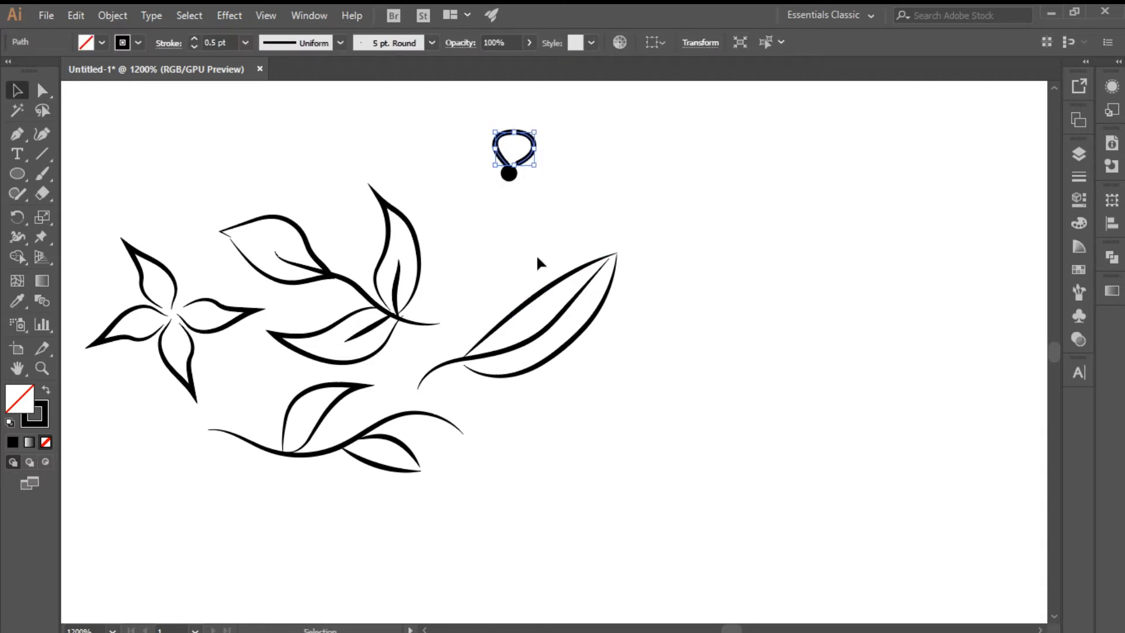
Step: Duplicate the rounded petal, rotate the copy and nudge it against the left side of the black circle
{"action": "left_click_drag", "start_coordinate": [533, 148], "coordinate": [518, 151]}
{"action": "key", "text": "Left"}
{"action": "key", "text": "Down"}
{"action": "key", "text": "Down"}
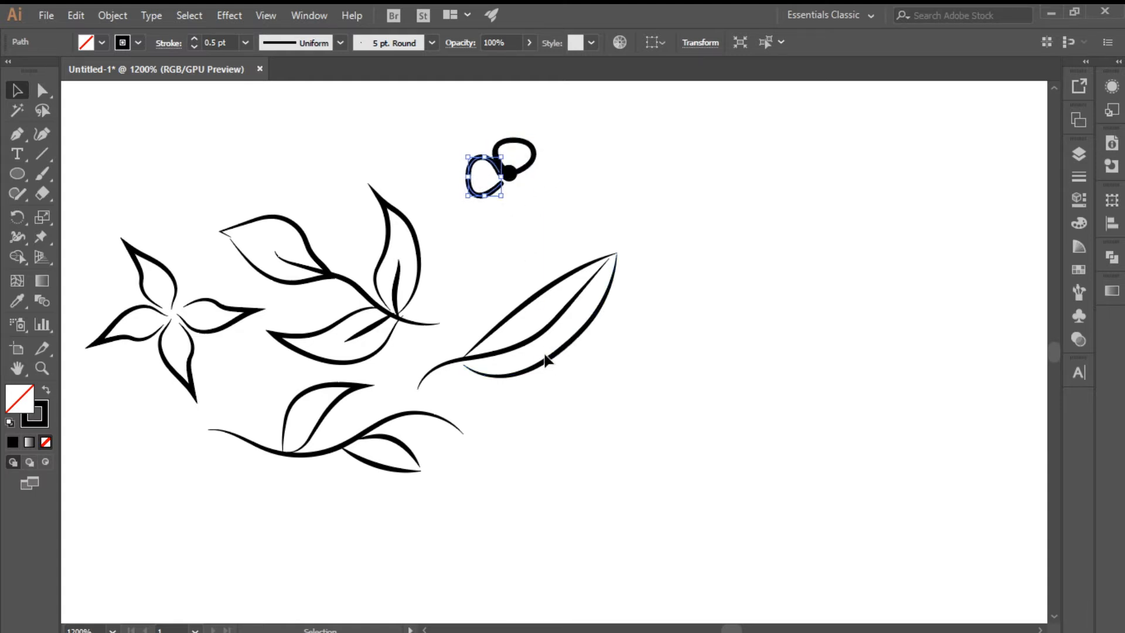
{"action": "key", "text": "Up"}
{"action": "key", "text": "Right"}
{"action": "key", "text": "Left"}
Step: Copy the rounded petals, paste them in front and shift the copies downward
{"action": "left_click_drag", "start_coordinate": [434, 118], "coordinate": [502, 212]}
{"action": "key", "text": "ctrl+c"}
{"action": "key", "text": "ctrl+f"}
{"action": "key", "text": "Down"}
{"action": "key", "text": "Down"}
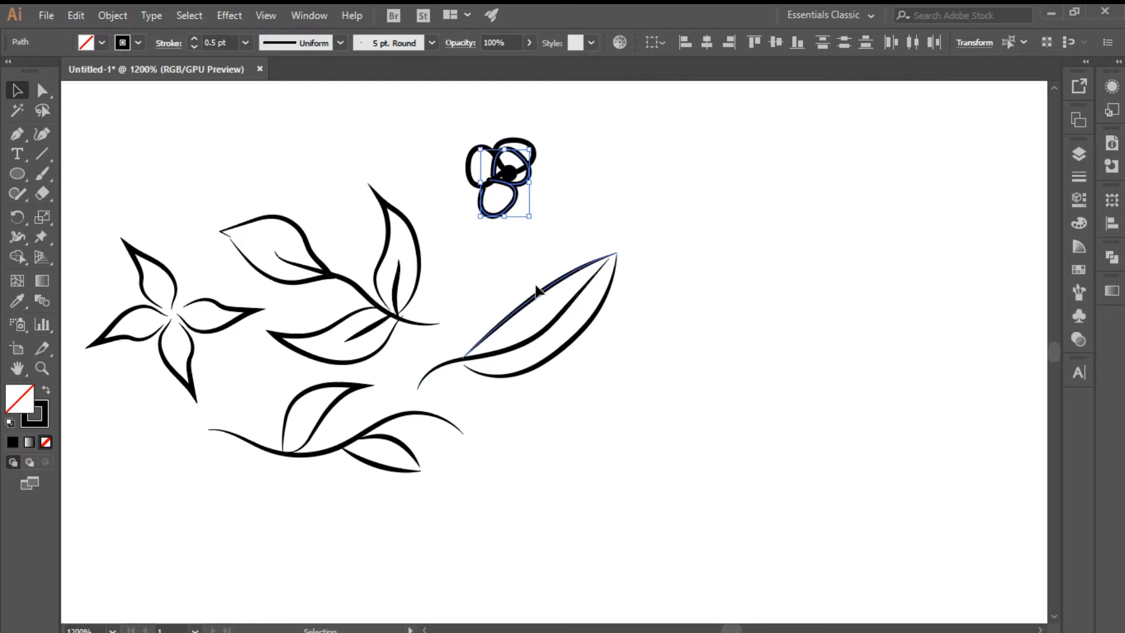
Step: Rotate and nudge the pasted petal pair into place below and to the right of the black circle
{"action": "left_click_drag", "start_coordinate": [539, 147], "coordinate": [536, 246]}
{"action": "key", "text": "p"}
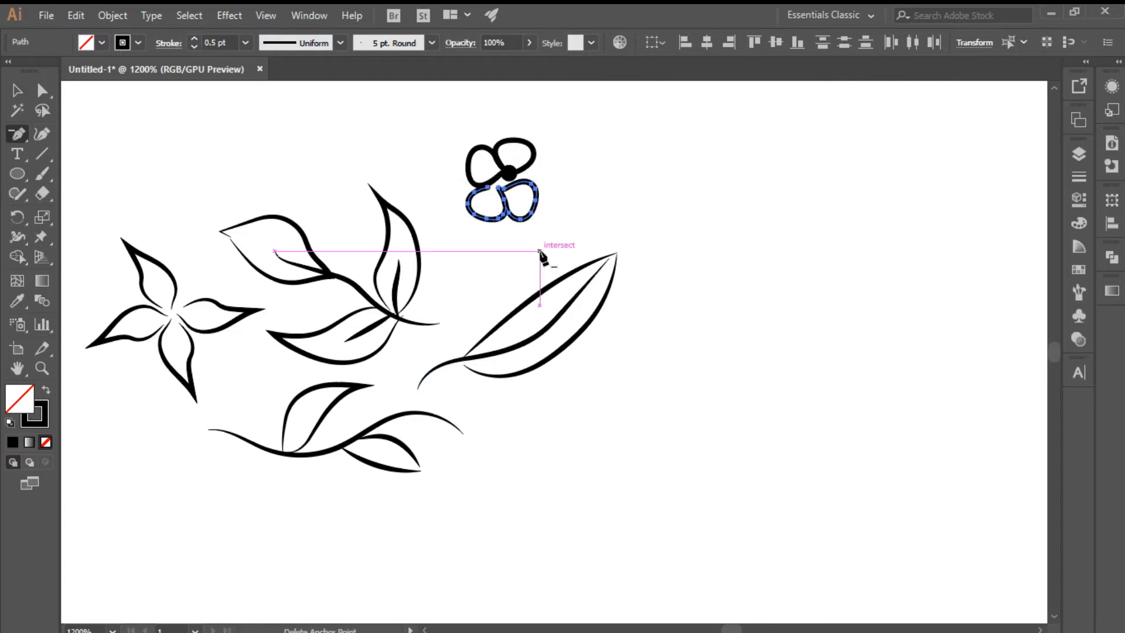
{"action": "key", "text": "Up"}
{"action": "key", "text": "v"}
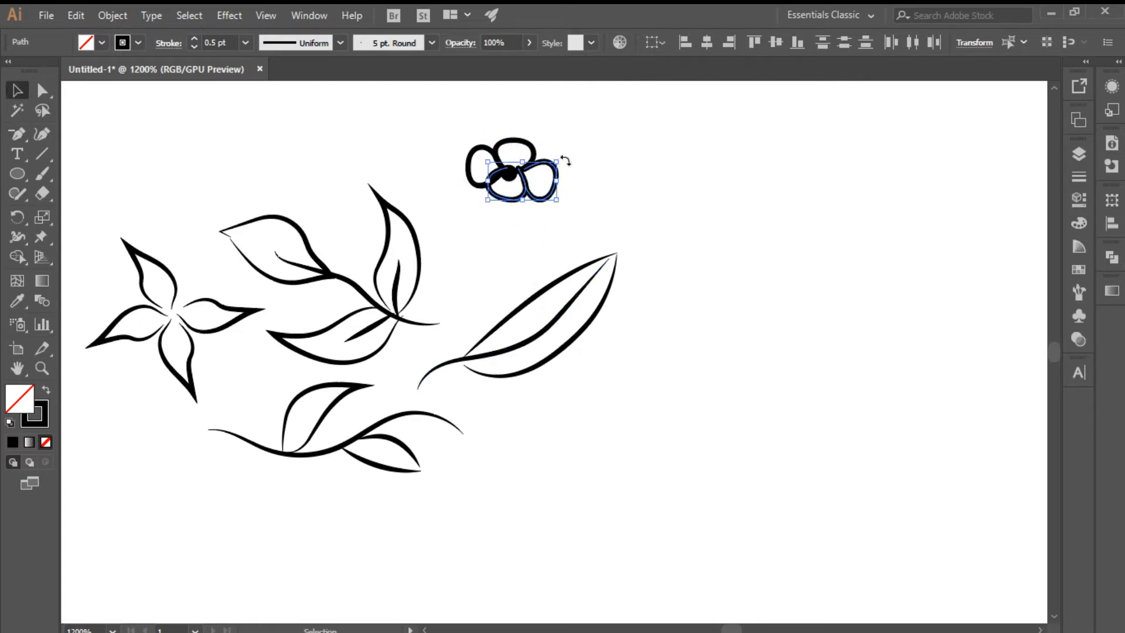
{"action": "left_click_drag", "start_coordinate": [565, 161], "coordinate": [560, 147]}
{"action": "key", "text": "Down"}
{"action": "key", "text": "Left"}
{"action": "key", "text": "Up"}
{"action": "key", "text": "Right"}
{"action": "key", "text": "Down"}
{"action": "left_click", "coordinate": [569, 193]}
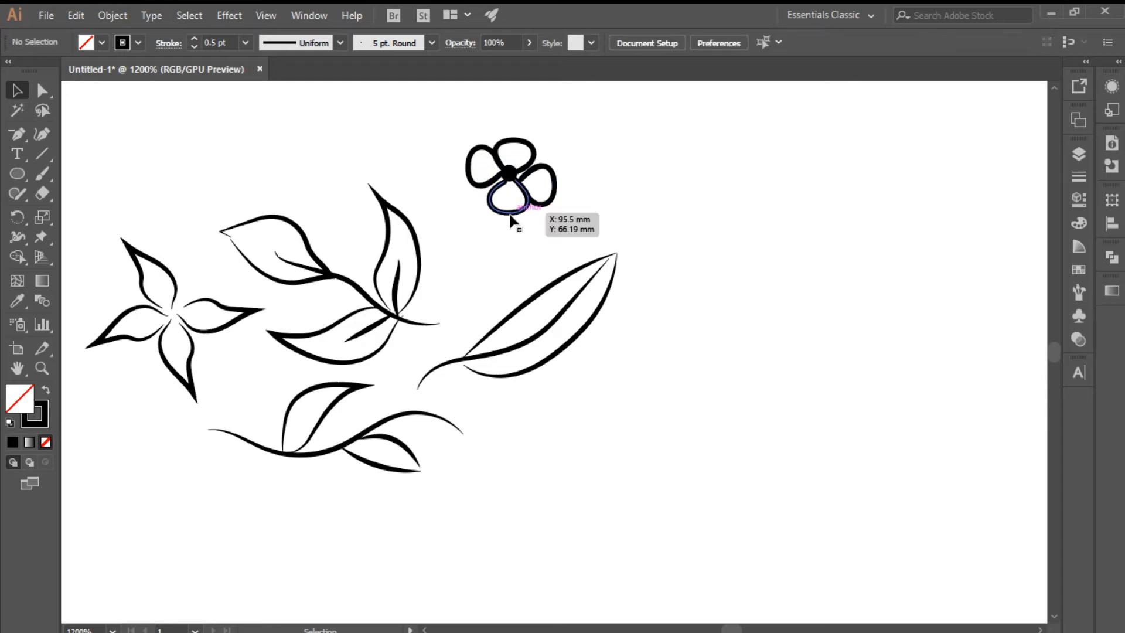
Step: Move and rotate the rounded petals individually until all four sit evenly around the black circle
{"action": "left_click", "coordinate": [511, 215]}
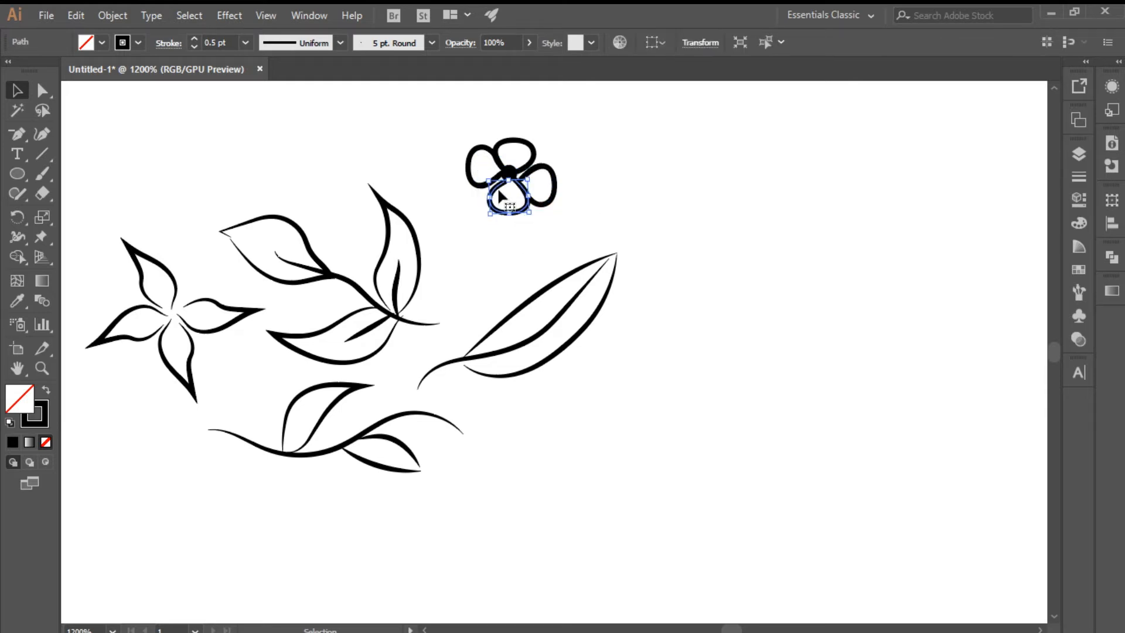
{"action": "left_click_drag", "start_coordinate": [498, 189], "coordinate": [552, 177]}
{"action": "left_click", "coordinate": [570, 174]}
{"action": "left_click_drag", "start_coordinate": [548, 191], "coordinate": [539, 159]}
{"action": "key", "text": "ctrl+z"}
{"action": "key", "text": "ctrl+z"}
{"action": "left_click", "coordinate": [596, 108]}
{"action": "left_click", "coordinate": [593, 157]}
{"action": "left_click", "coordinate": [440, 137]}
{"action": "left_click", "coordinate": [528, 194]}
{"action": "left_click", "coordinate": [577, 184]}
{"action": "left_click", "coordinate": [541, 158]}
{"action": "left_click", "coordinate": [590, 146]}
{"action": "left_click", "coordinate": [539, 157]}
{"action": "left_click", "coordinate": [585, 142]}
{"action": "left_click_drag", "start_coordinate": [522, 199], "coordinate": [528, 153]}
{"action": "left_click", "coordinate": [458, 170]}
{"action": "left_click", "coordinate": [467, 175]}
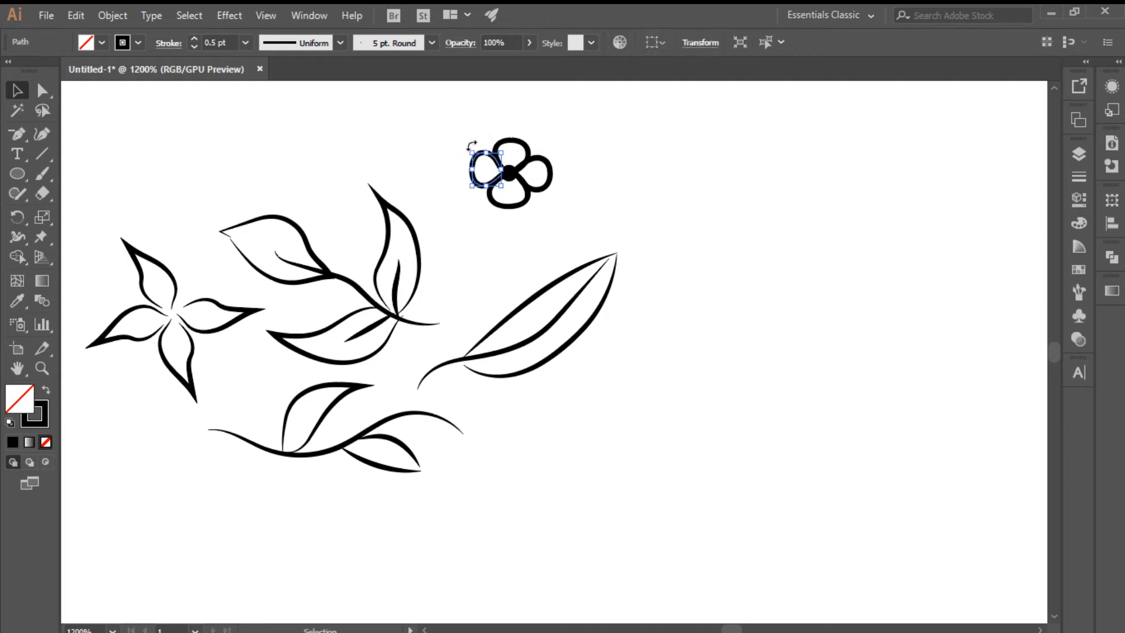
Step: Group the round-petal flower and place copies below the slanted leaf and above the three-leaf branch
{"action": "left_click_drag", "start_coordinate": [444, 124], "coordinate": [534, 494]}
{"action": "key", "text": "ctrl"}
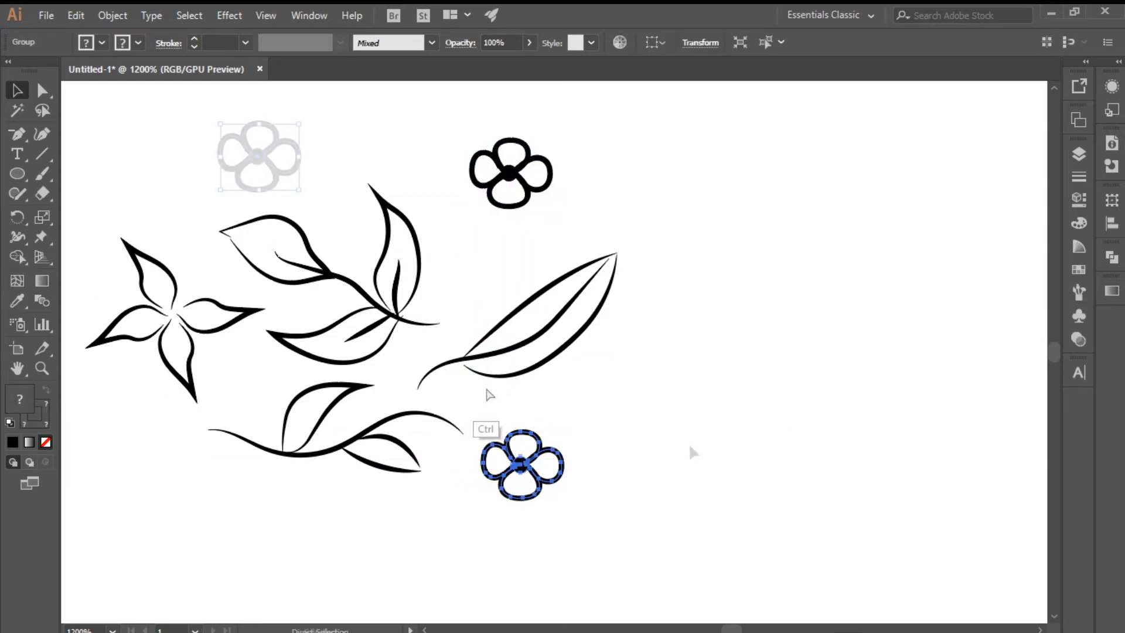
{"action": "left_click", "coordinate": [689, 445]}
Step: Make a pattern from all the floral elements and set its tile type to Brick by Row
{"action": "key", "text": "ctrl+minus"}
{"action": "key", "text": "ctrl+minus"}
{"action": "key", "text": "ctrl+minus"}
{"action": "key", "text": "ctrl+a"}
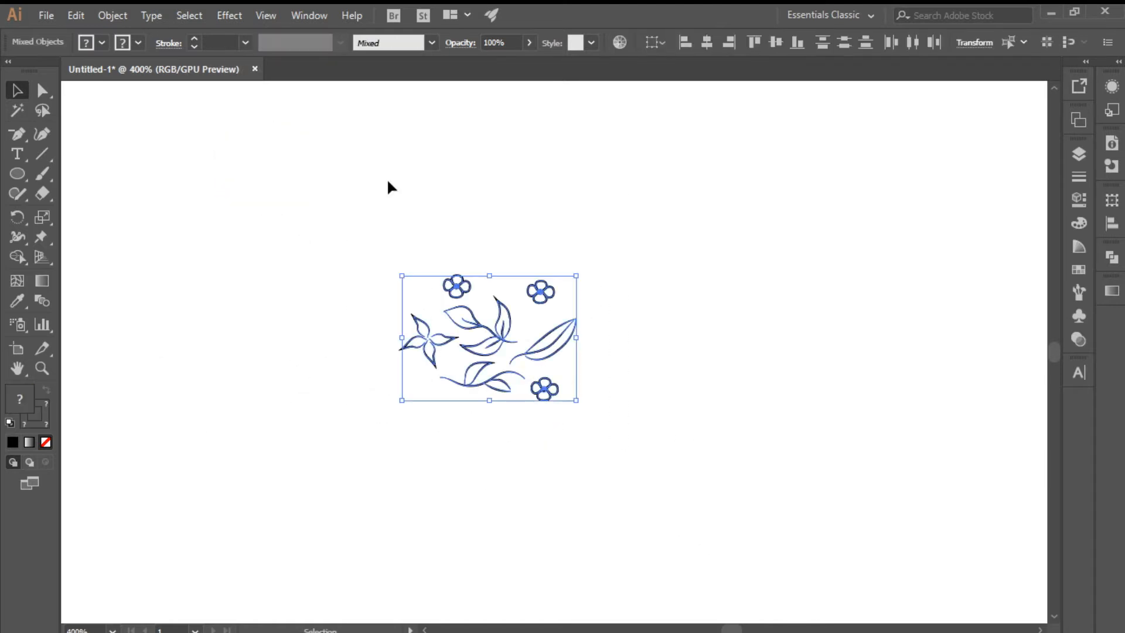
{"action": "left_click", "coordinate": [112, 16]}
{"action": "mouse_move", "coordinate": [250, 423]}
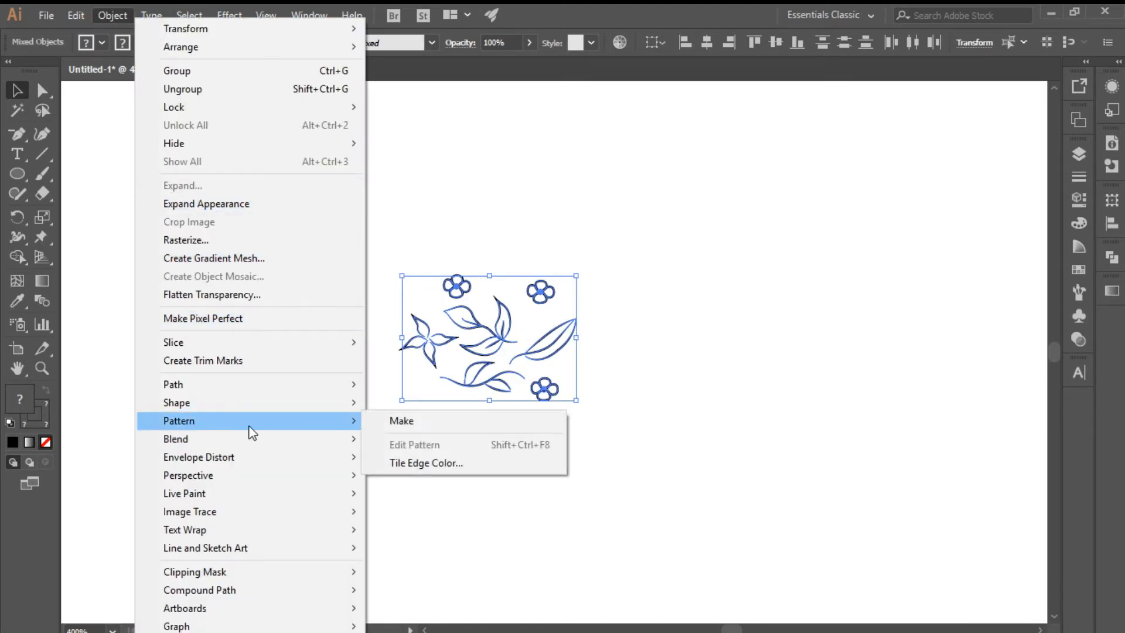
{"action": "left_click", "coordinate": [401, 420]}
{"action": "left_click", "coordinate": [709, 360]}
{"action": "left_click", "coordinate": [954, 155]}
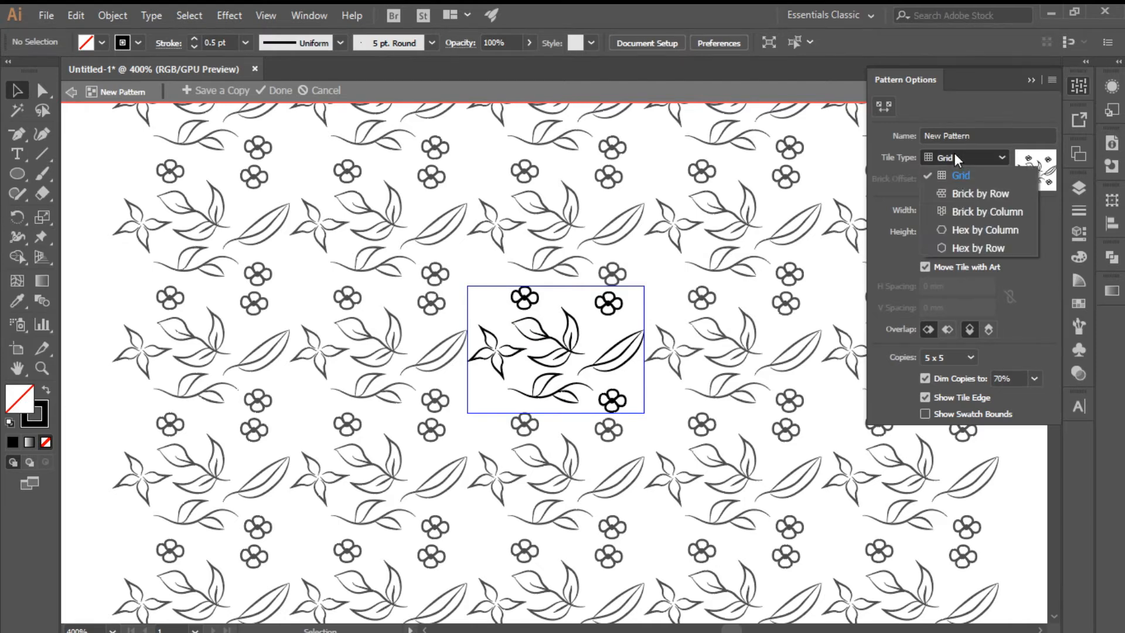
{"action": "left_click", "coordinate": [972, 196]}
Step: Move the flower above the three-leaf branch into the gap between that branch and the slanted leaf
{"action": "key", "text": "ctrl+plus"}
{"action": "key", "text": "ctrl+plus"}
{"action": "key", "text": "ctrl+plus"}
{"action": "left_click_drag", "start_coordinate": [504, 188], "coordinate": [719, 303]}
{"action": "left_click", "coordinate": [426, 198]}
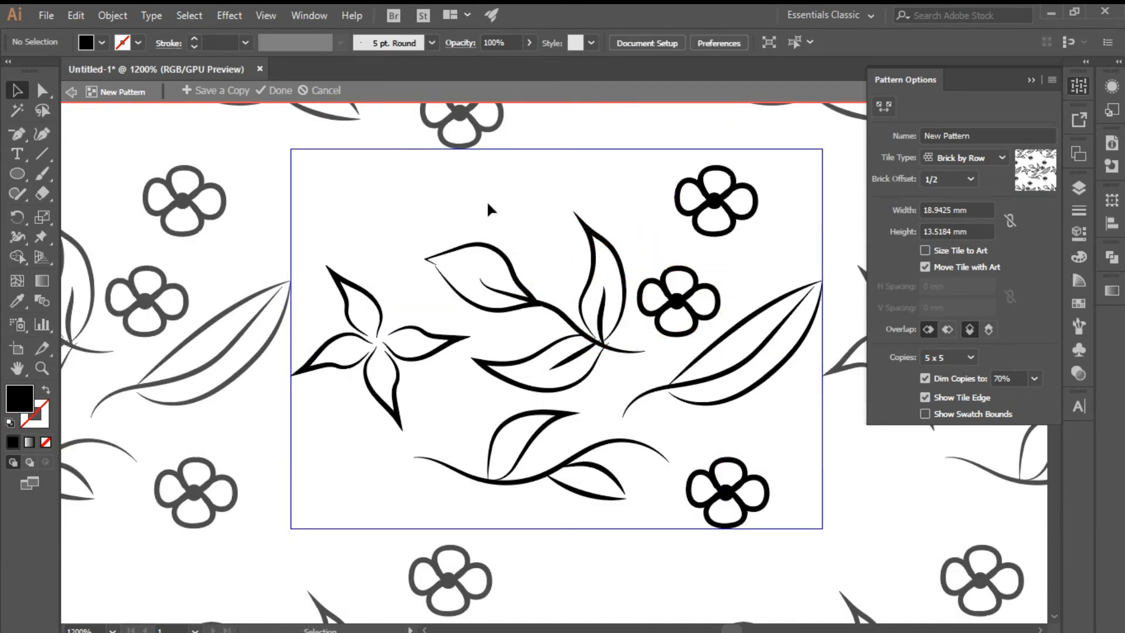
Step: Extend the lower edge of the three-leaf branch's left leaf to its tip by moving the anchor points
{"action": "key", "text": "a"}
{"action": "key", "text": "ctrl+plus"}
{"action": "key", "text": "ctrl+plus"}
{"action": "left_click", "coordinate": [318, 164]}
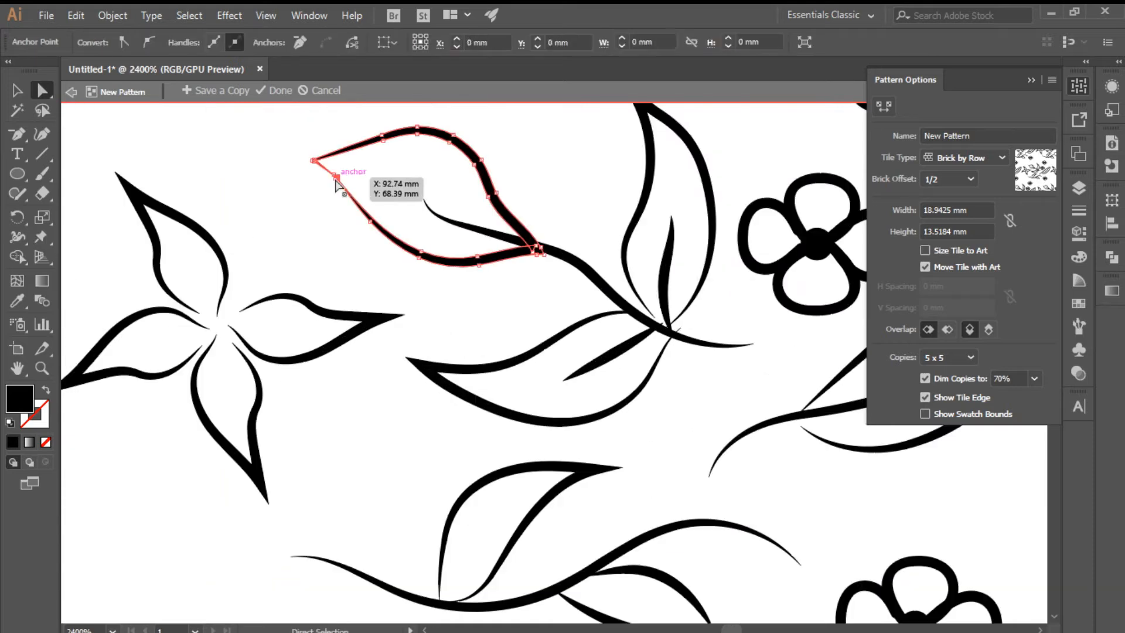
{"action": "left_click_drag", "start_coordinate": [347, 178], "coordinate": [320, 171]}
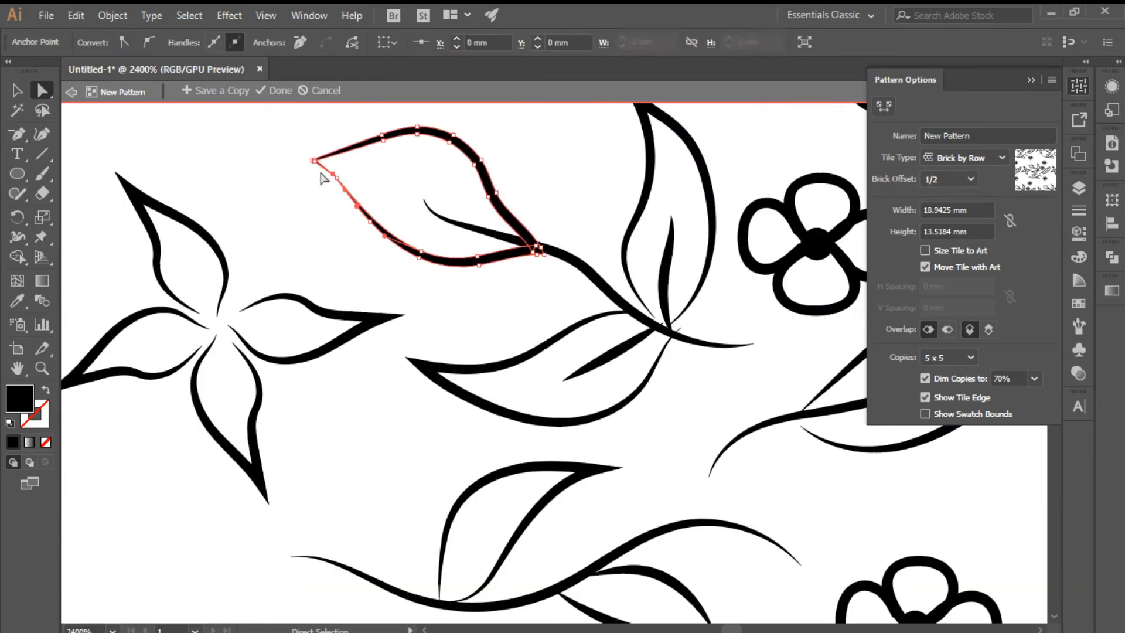
{"action": "left_click", "coordinate": [358, 180]}
Step: Collapse the Pattern Options and bring the pattern tile back into view
{"action": "key", "text": "ctrl+plus"}
{"action": "left_click", "coordinate": [1030, 80]}
{"action": "left_click_drag", "start_coordinate": [1053, 356], "coordinate": [1052, 350]}
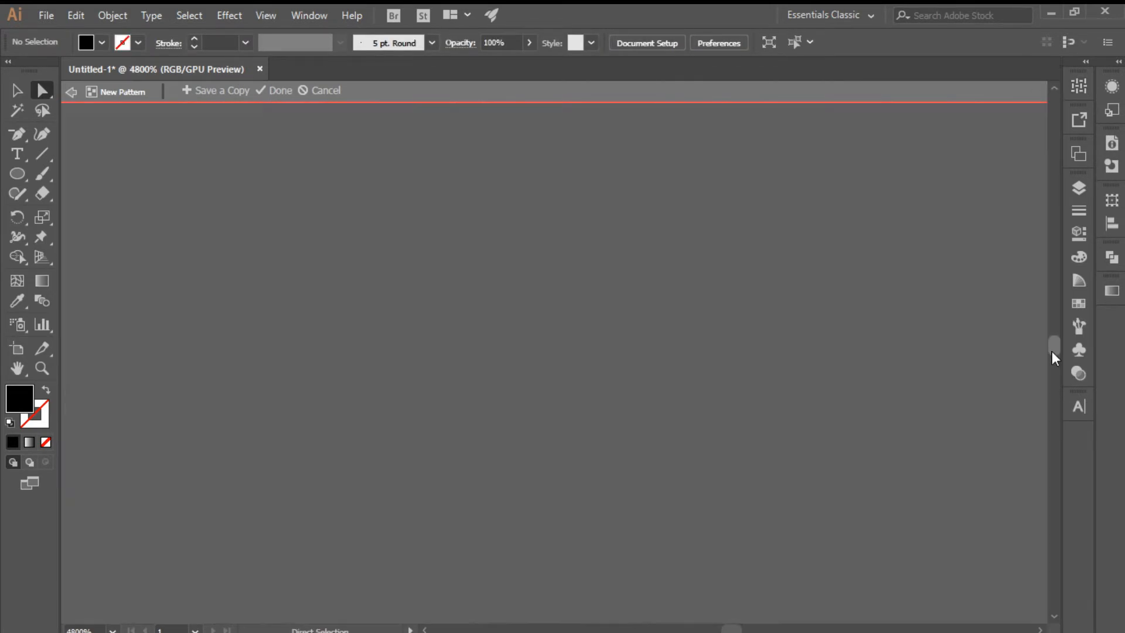
{"action": "key", "text": "ctrl+minus"}
{"action": "key", "text": "ctrl+minus"}
{"action": "key", "text": "ctrl+minus"}
{"action": "key", "text": "ctrl+minus"}
{"action": "key", "text": "ctrl+minus"}
{"action": "key", "text": "ctrl+minus"}
{"action": "key", "text": "ctrl+minus"}
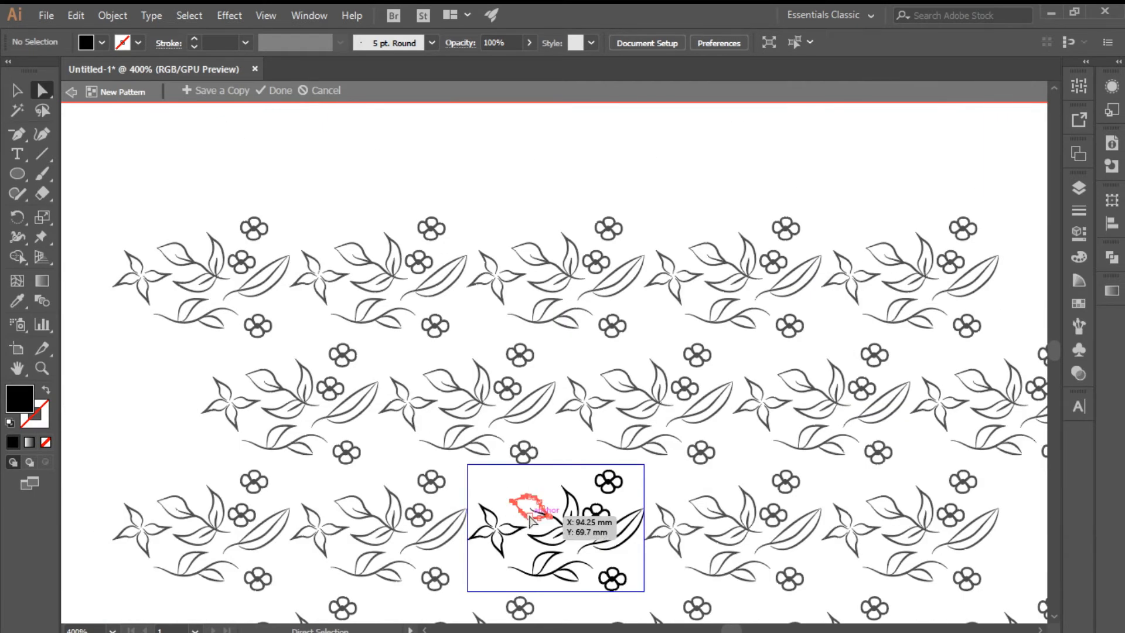
Step: Remove the stray anchor points below the left leaf's tip so its lower edge runs smoothly into the tip
{"action": "left_click", "coordinate": [530, 516]}
{"action": "key", "text": "ctrl+plus"}
{"action": "key", "text": "ctrl+plus"}
{"action": "key", "text": "ctrl+plus"}
{"action": "key", "text": "ctrl+plus"}
{"action": "key", "text": "ctrl+plus"}
{"action": "key", "text": "ctrl+plus"}
{"action": "key", "text": "ctrl+plus"}
{"action": "key", "text": "ctrl+plus"}
{"action": "key", "text": "ctrl+plus"}
{"action": "left_click", "coordinate": [531, 334]}
{"action": "left_click", "coordinate": [531, 348]}
{"action": "left_click", "coordinate": [559, 333]}
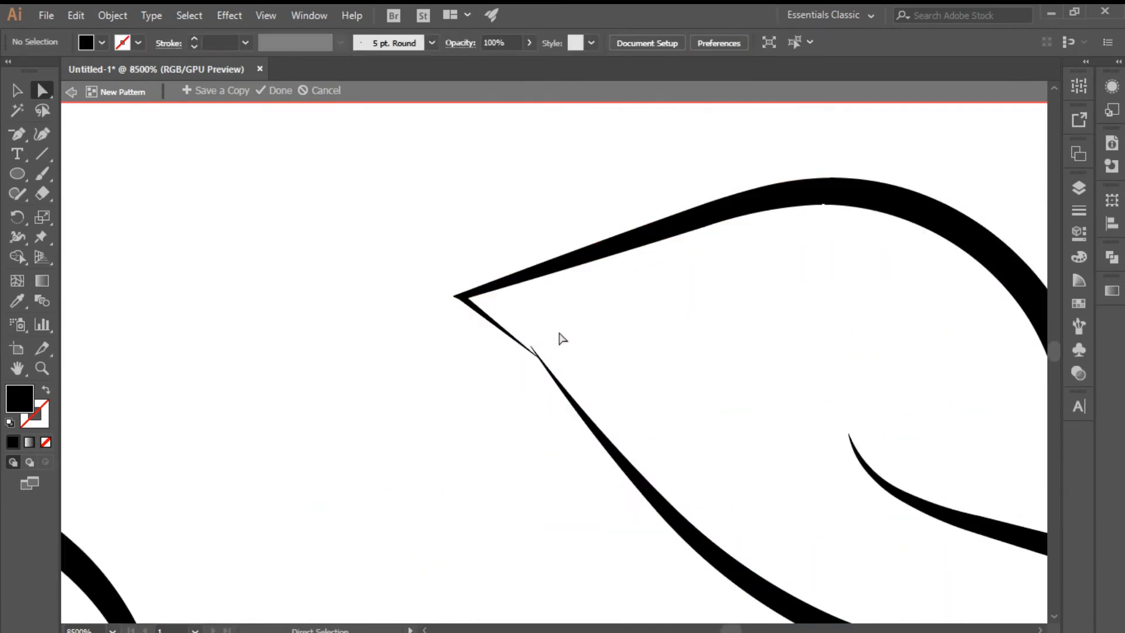
{"action": "left_click", "coordinate": [535, 359]}
{"action": "left_click", "coordinate": [585, 334]}
{"action": "left_click", "coordinate": [539, 358]}
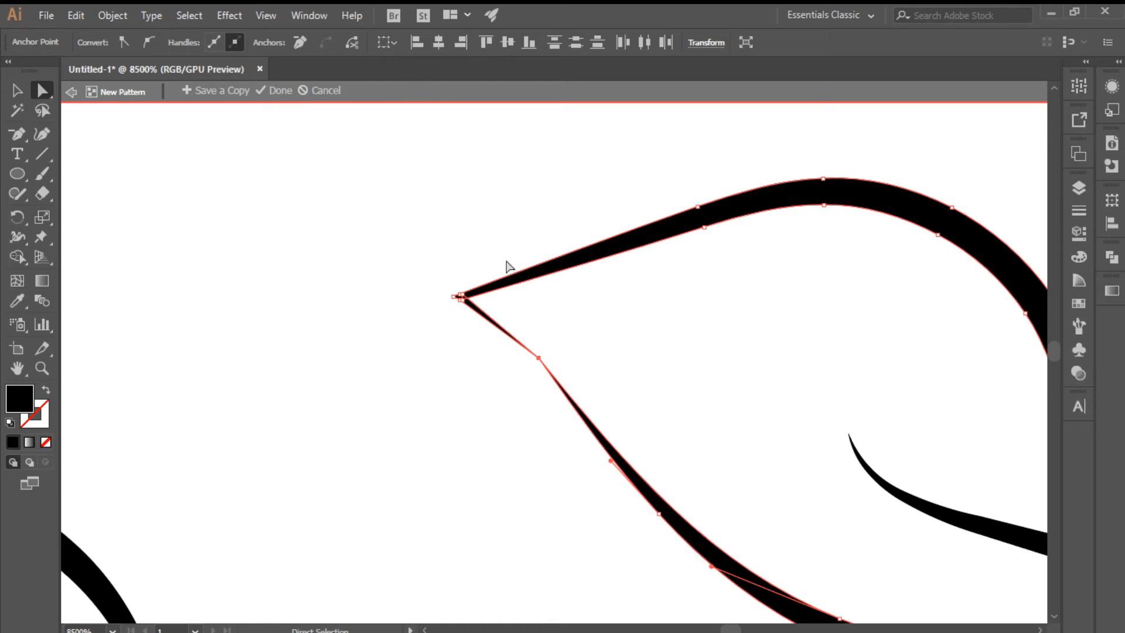
{"action": "left_click", "coordinate": [539, 358]}
{"action": "left_click", "coordinate": [618, 325], "text": "ctrl"}
Step: Move the tile's upper-right flower to its lower-left corner at a smaller size, and shift the middle flower above the slanted leaf
{"action": "key", "text": "ctrl+minus"}
{"action": "key", "text": "ctrl+minus"}
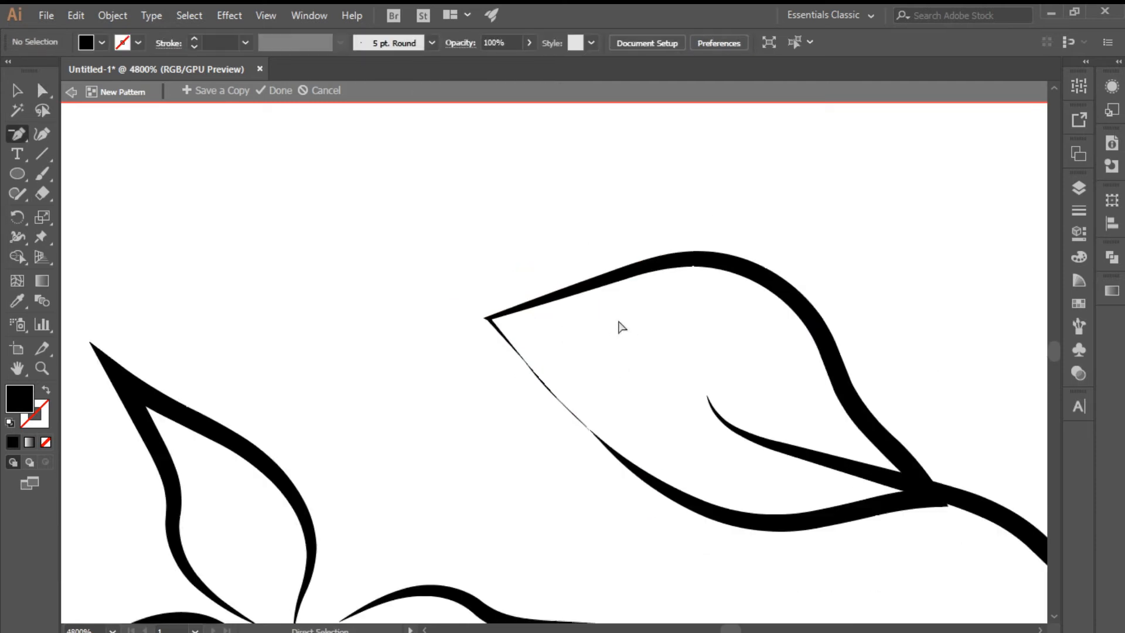
{"action": "key", "text": "ctrl+minus"}
{"action": "key", "text": "ctrl+minus"}
{"action": "key", "text": "ctrl+minus"}
{"action": "key", "text": "ctrl+minus"}
{"action": "left_click", "coordinate": [17, 91]}
{"action": "left_click_drag", "start_coordinate": [539, 283], "coordinate": [712, 405]}
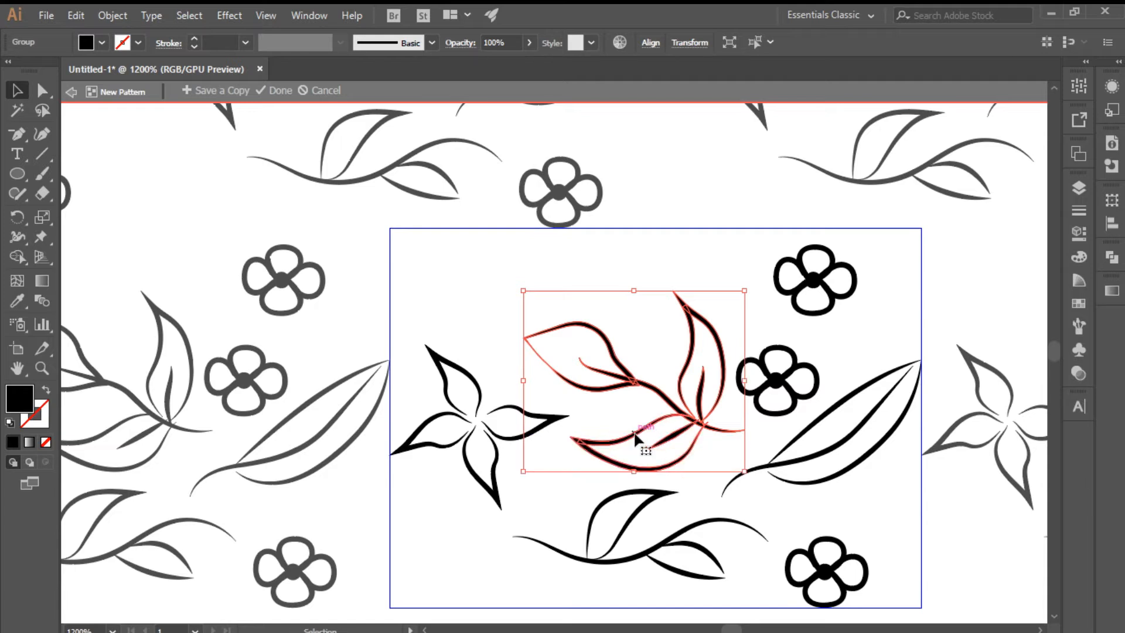
{"action": "left_click", "coordinate": [791, 284]}
{"action": "left_click_drag", "start_coordinate": [823, 267], "coordinate": [495, 580]}
{"action": "left_click", "coordinate": [792, 415]}
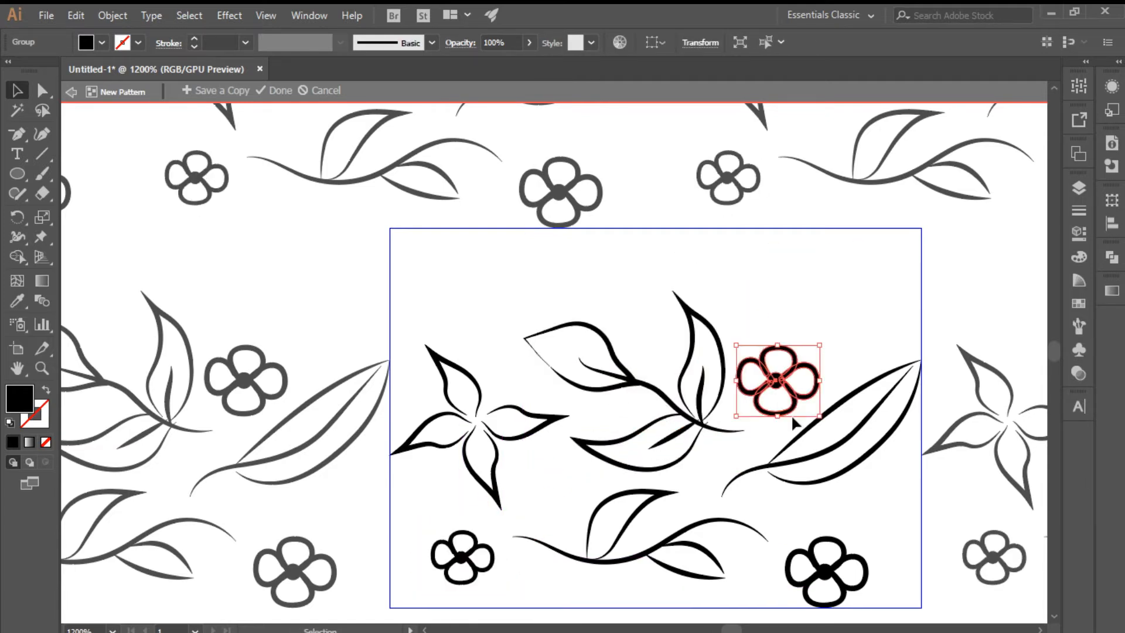
{"action": "left_click_drag", "start_coordinate": [786, 386], "coordinate": [812, 328]}
Step: Duplicate the slanted leaf, rotate the copy so its tip points left, and place it across the tile's upper-left corner
{"action": "left_click_drag", "start_coordinate": [826, 495], "coordinate": [829, 489]}
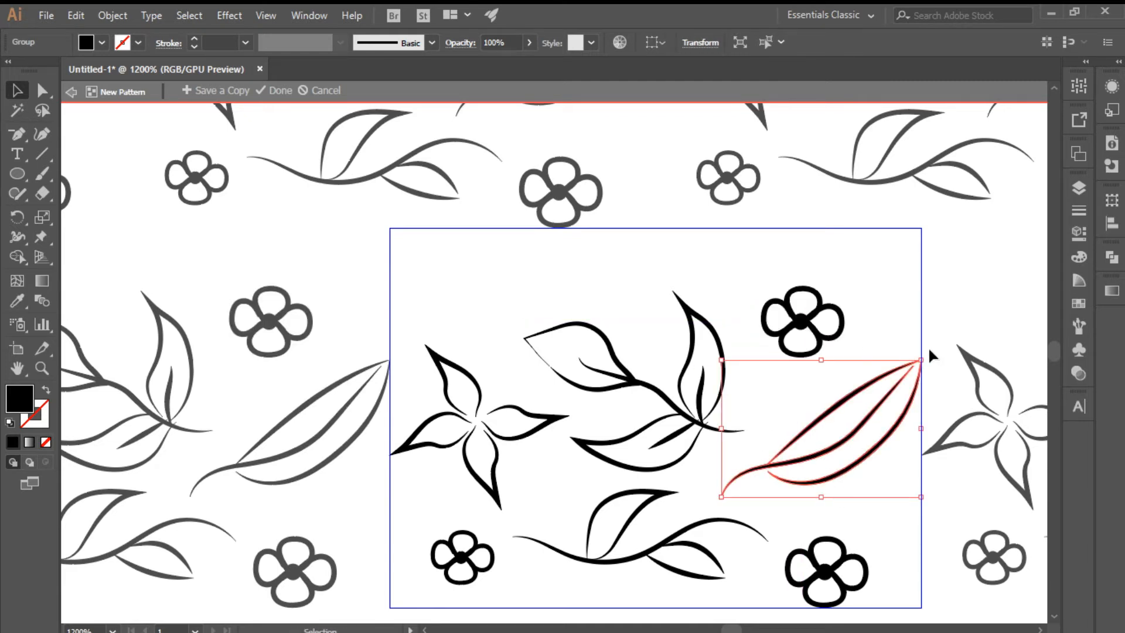
{"action": "left_click_drag", "start_coordinate": [928, 358], "coordinate": [727, 510]}
{"action": "left_click_drag", "start_coordinate": [791, 397], "coordinate": [535, 246]}
{"action": "left_click_drag", "start_coordinate": [600, 228], "coordinate": [611, 295]}
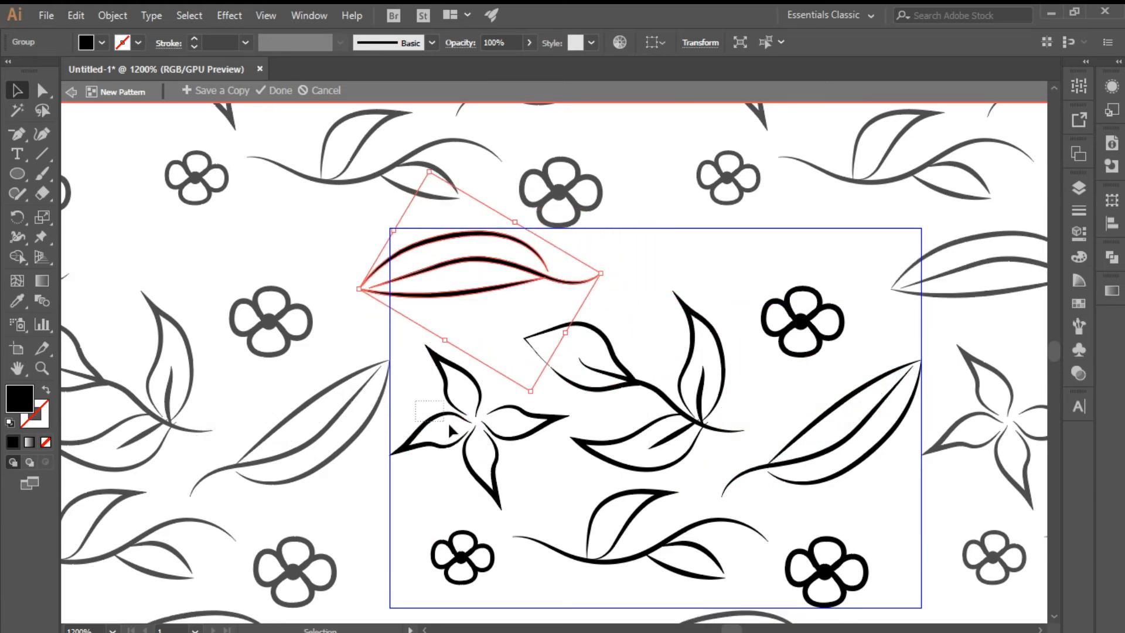
Step: Place a smaller, tilted copy of the four-petal pointed flower on the tile's top edge, and nudge the lower-left round flower upward
{"action": "left_click", "coordinate": [504, 451]}
{"action": "left_click_drag", "start_coordinate": [505, 452], "coordinate": [663, 230]}
{"action": "left_click_drag", "start_coordinate": [482, 577], "coordinate": [476, 561]}
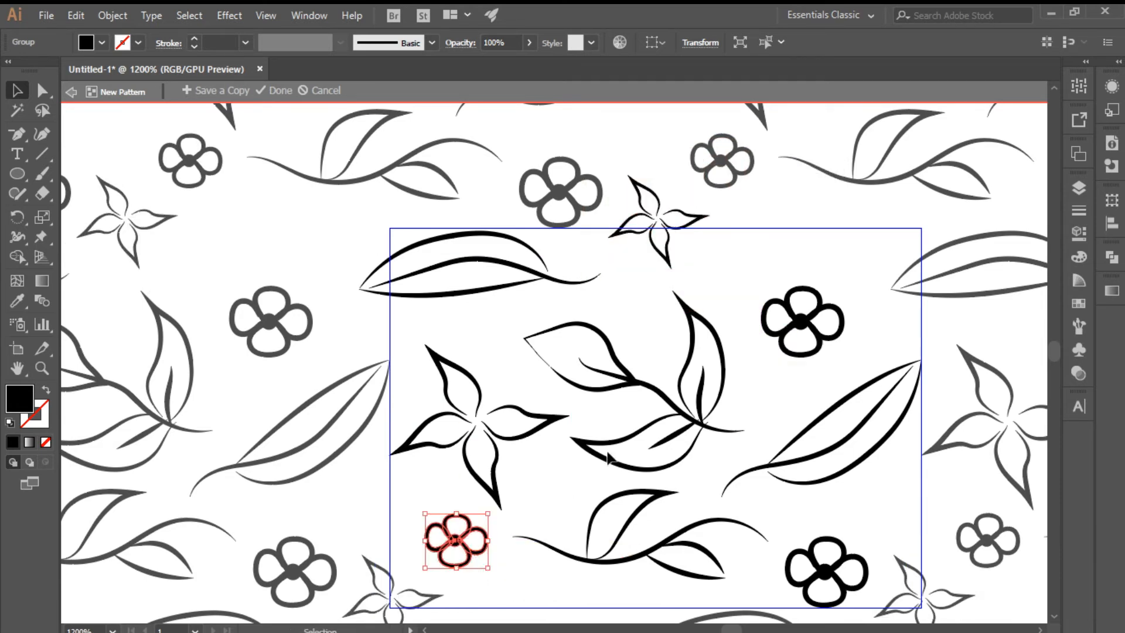
{"action": "left_click_drag", "start_coordinate": [672, 270], "coordinate": [684, 236]}
{"action": "left_click", "coordinate": [838, 316]}
{"action": "left_click_drag", "start_coordinate": [731, 285], "coordinate": [754, 206]}
{"action": "left_click_drag", "start_coordinate": [679, 221], "coordinate": [682, 255]}
Step: Ungroup the small pointed flower, copy its upper petal as a fifth petal, and rotate the original petal to make room
{"action": "right_click", "coordinate": [680, 254]}
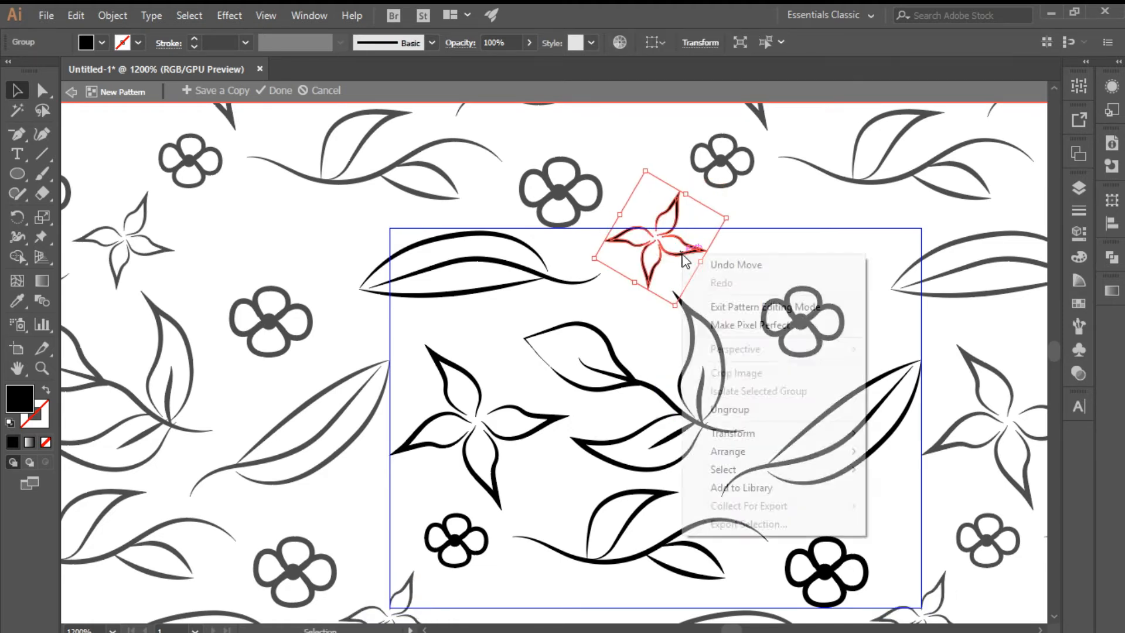
{"action": "left_click", "coordinate": [722, 406]}
{"action": "left_click", "coordinate": [729, 268]}
{"action": "left_click", "coordinate": [677, 221]}
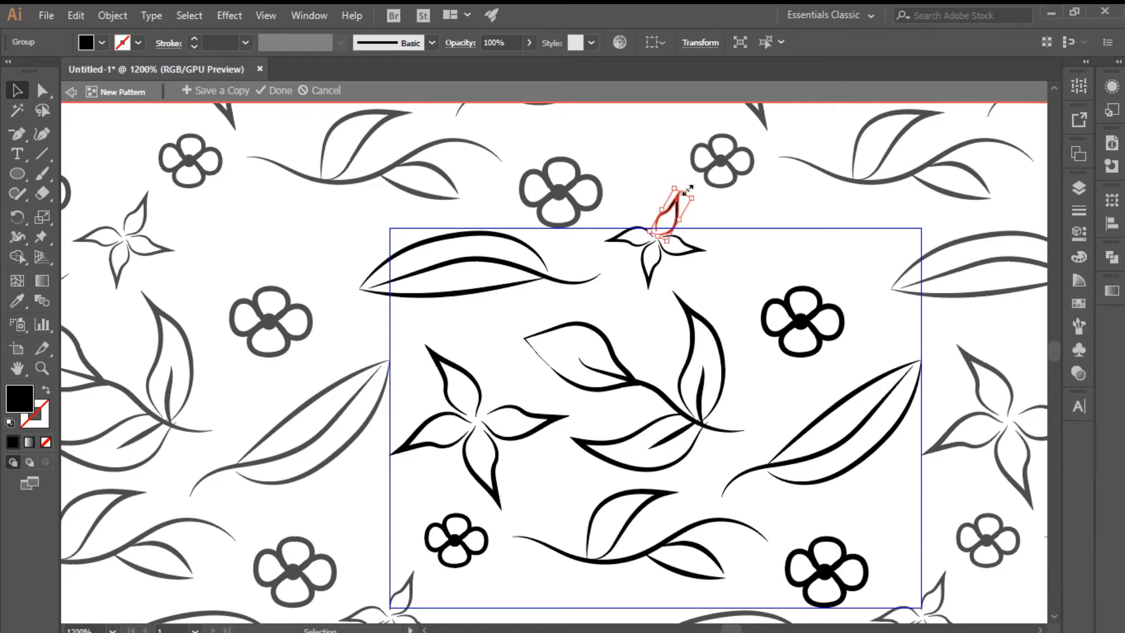
{"action": "left_click_drag", "start_coordinate": [679, 209], "coordinate": [624, 195]}
{"action": "left_click", "coordinate": [704, 273]}
{"action": "left_click", "coordinate": [677, 219]}
{"action": "left_click_drag", "start_coordinate": [692, 235], "coordinate": [701, 201]}
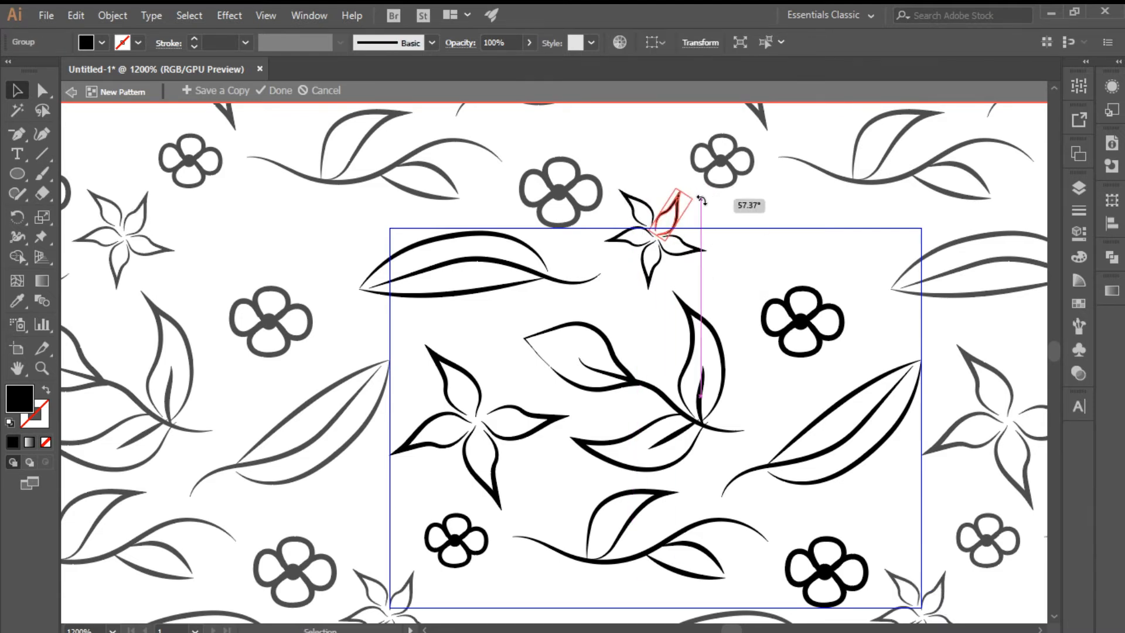
Step: Mirror the small flower's upper-left petal, rotate it more upright, and position it near the flower's center
{"action": "key", "text": "Down"}
{"action": "key", "text": "ctrl+plus"}
{"action": "key", "text": "ctrl+plus"}
{"action": "key", "text": "ctrl+plus"}
{"action": "key", "text": "ctrl+plus"}
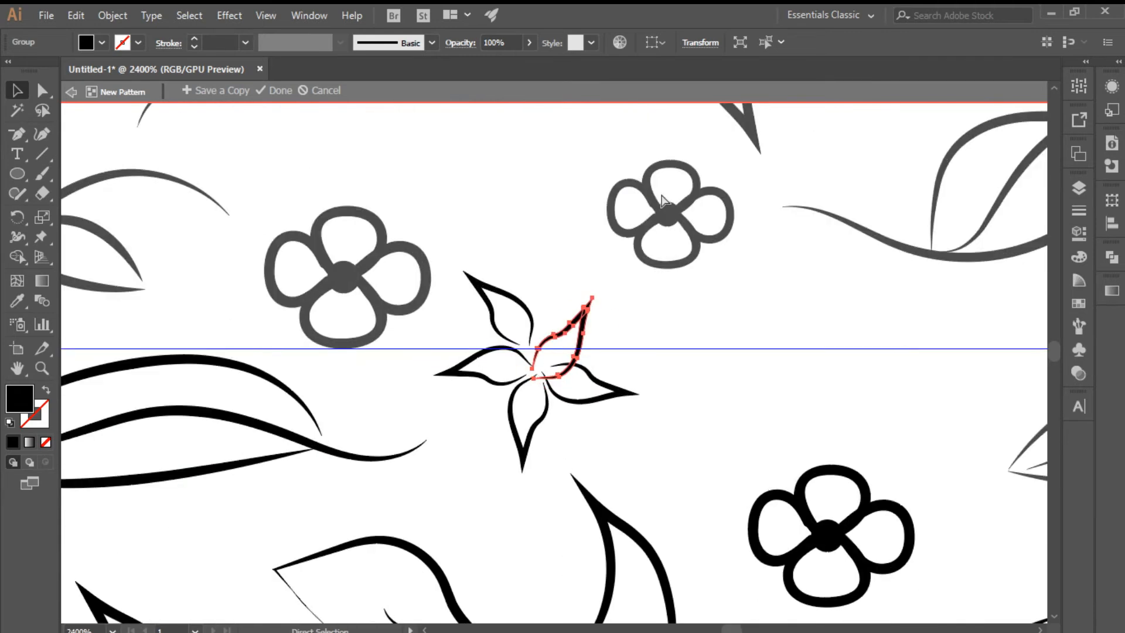
{"action": "left_click_drag", "start_coordinate": [515, 348], "coordinate": [531, 317]}
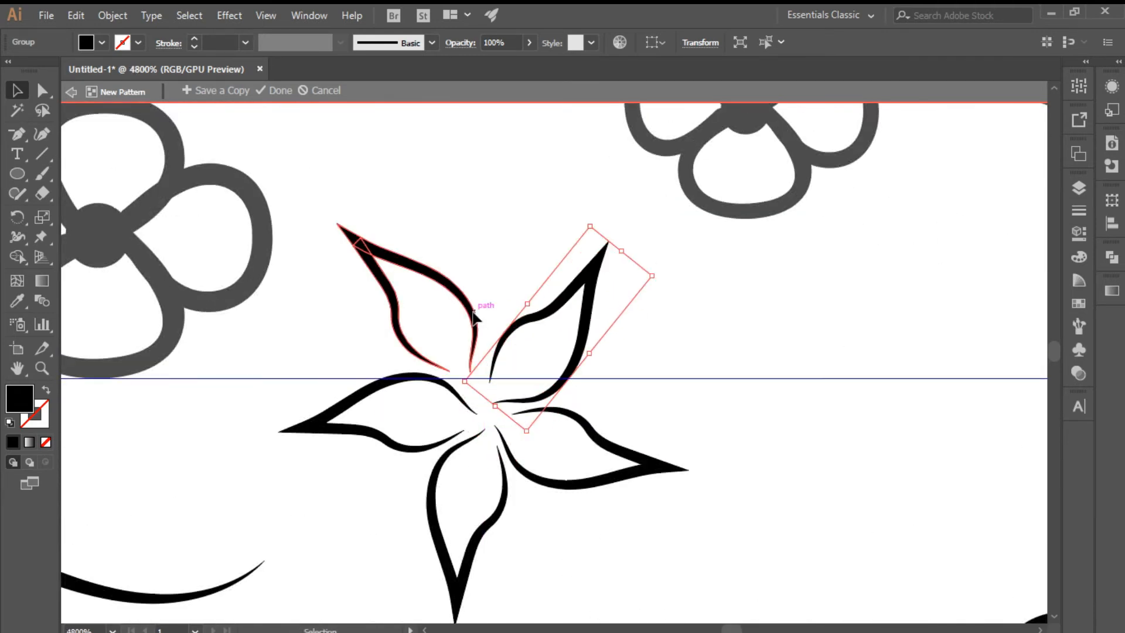
{"action": "left_click", "coordinate": [481, 309]}
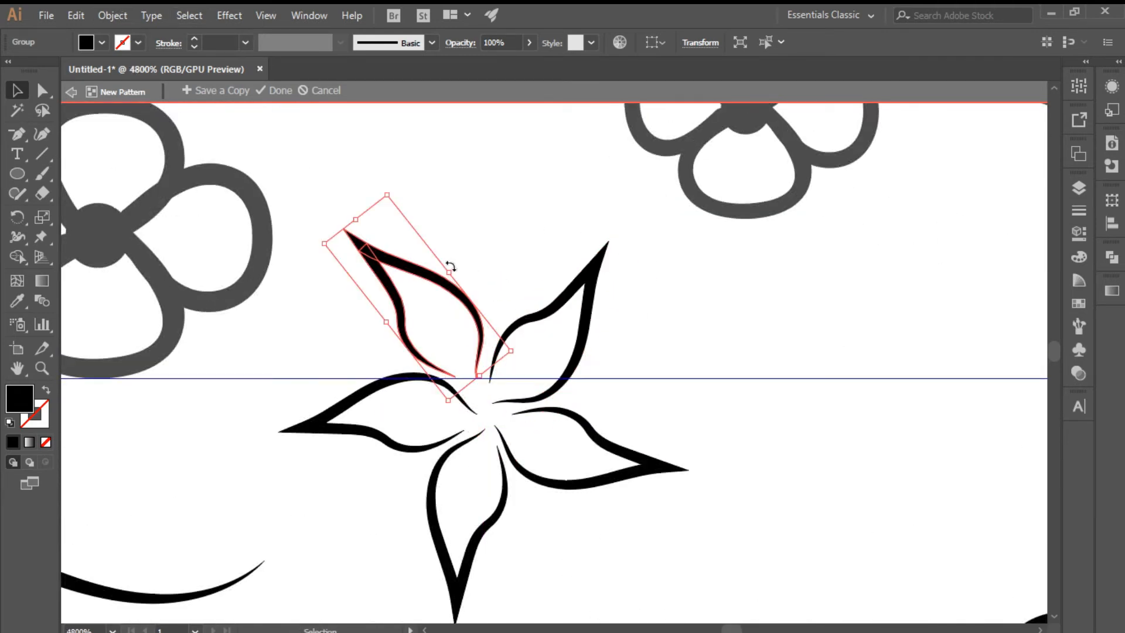
{"action": "left_click_drag", "start_coordinate": [449, 272], "coordinate": [309, 363]}
{"action": "left_click_drag", "start_coordinate": [369, 330], "coordinate": [420, 270]}
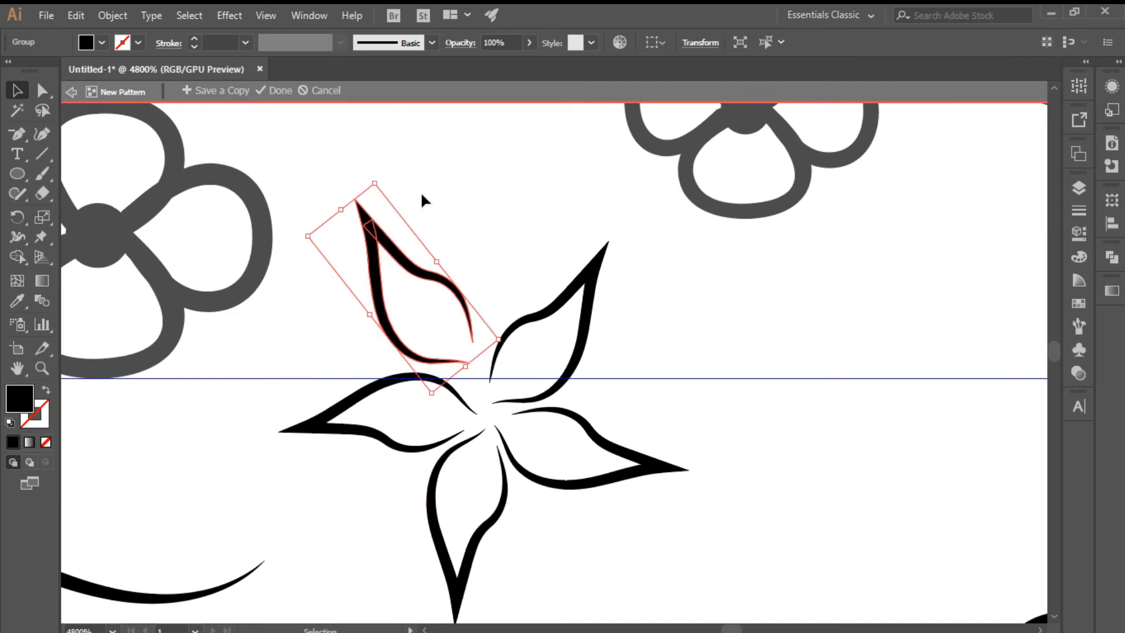
{"action": "left_click_drag", "start_coordinate": [385, 178], "coordinate": [403, 176]}
{"action": "left_click_drag", "start_coordinate": [431, 279], "coordinate": [447, 284]}
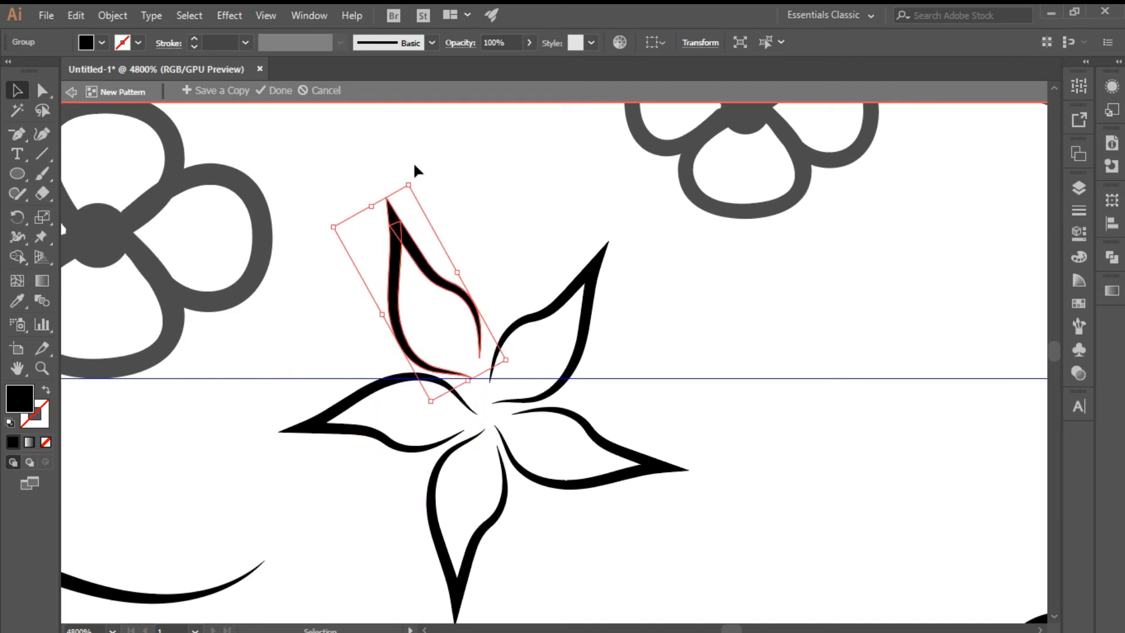
{"action": "left_click_drag", "start_coordinate": [413, 180], "coordinate": [429, 184]}
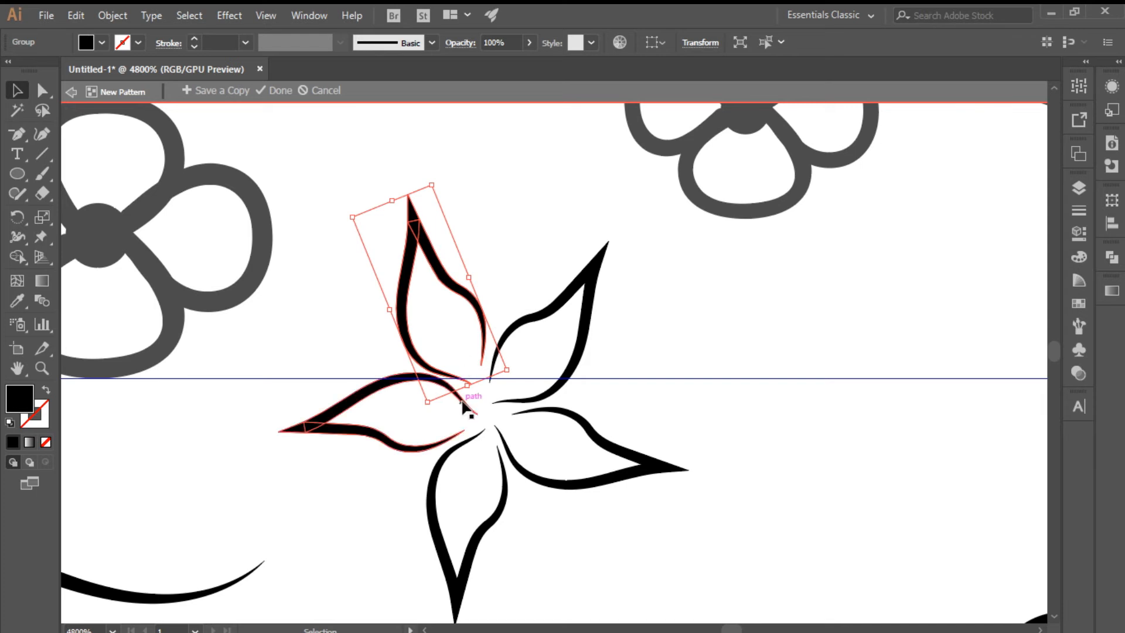
Step: Rotate the left petal's tip slightly downward and nudge the upper-left petal closer to the flower's center
{"action": "left_click", "coordinate": [461, 402]}
{"action": "left_click_drag", "start_coordinate": [493, 402], "coordinate": [491, 381]}
{"action": "left_click_drag", "start_coordinate": [351, 413], "coordinate": [351, 427]}
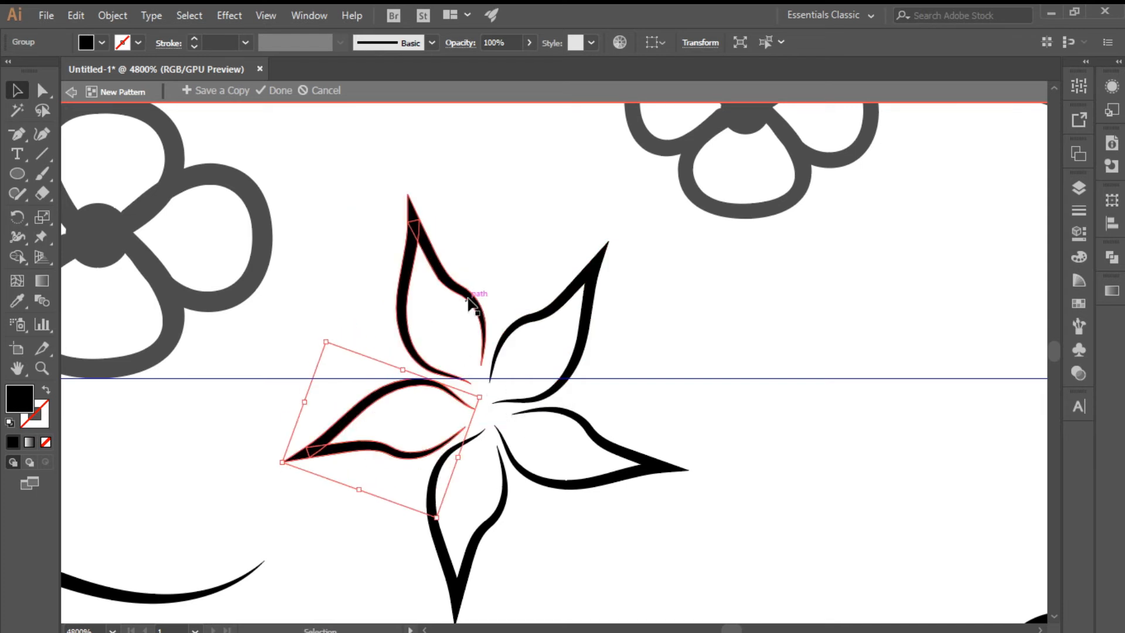
{"action": "left_click", "coordinate": [470, 303]}
{"action": "left_click_drag", "start_coordinate": [479, 316], "coordinate": [482, 313]}
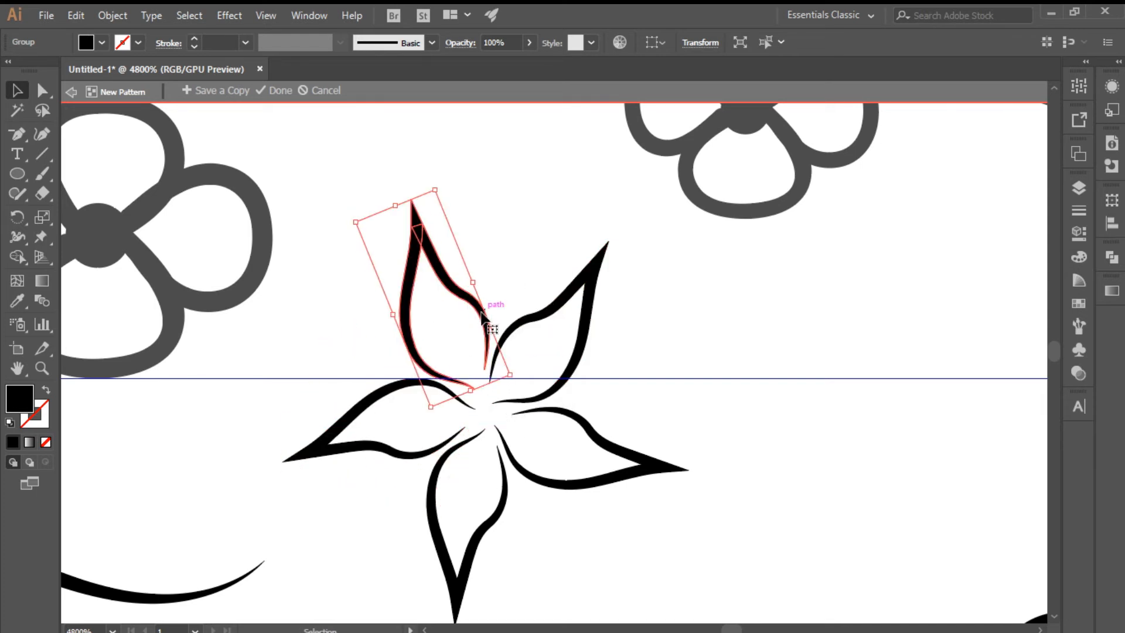
{"action": "left_click", "coordinate": [505, 303]}
Step: Group the five petals and place a smaller copy of the flower between the large branch and the slanted leaf
{"action": "left_click", "coordinate": [571, 480]}
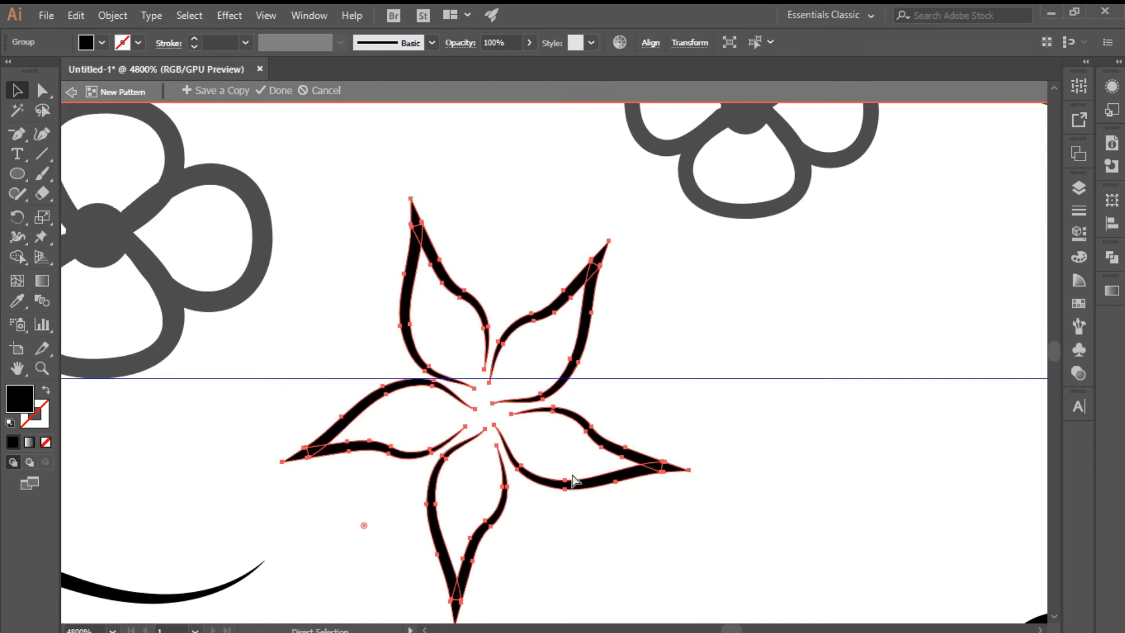
{"action": "key", "text": "ctrl+minus"}
{"action": "key", "text": "ctrl+minus"}
{"action": "key", "text": "ctrl+minus"}
{"action": "key", "text": "ctrl+minus"}
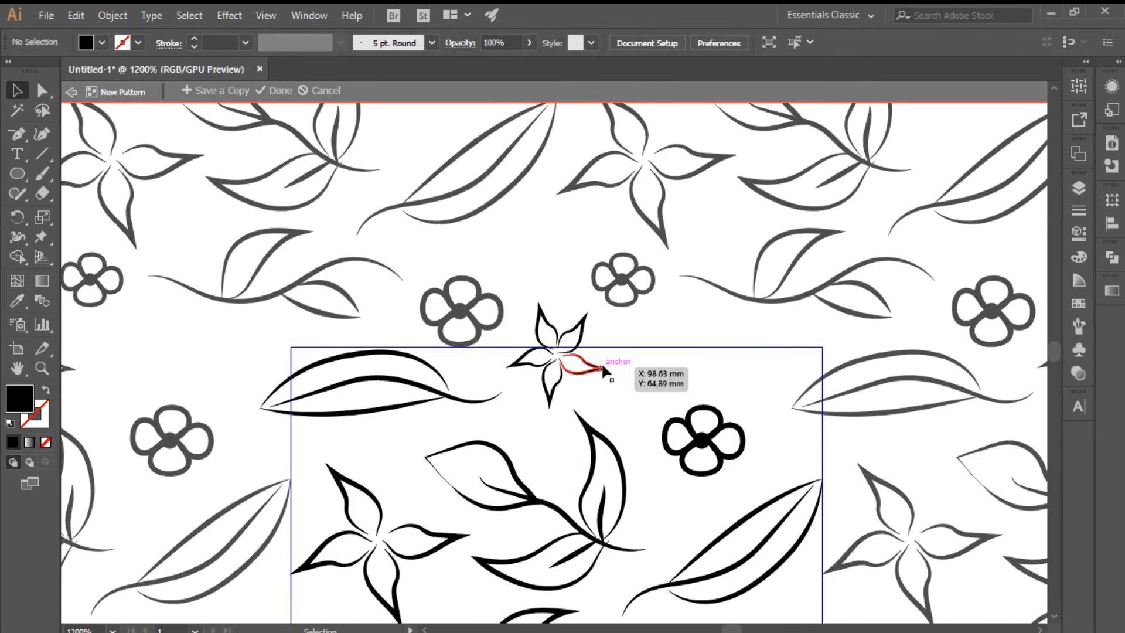
{"action": "left_click_drag", "start_coordinate": [583, 367], "coordinate": [719, 361]}
{"action": "left_click_drag", "start_coordinate": [743, 402], "coordinate": [692, 519]}
Step: Shift the large branch slightly left, and enlarge the upper-right round flower and move it up to the tile's top edge
{"action": "left_click_drag", "start_coordinate": [593, 473], "coordinate": [583, 470]}
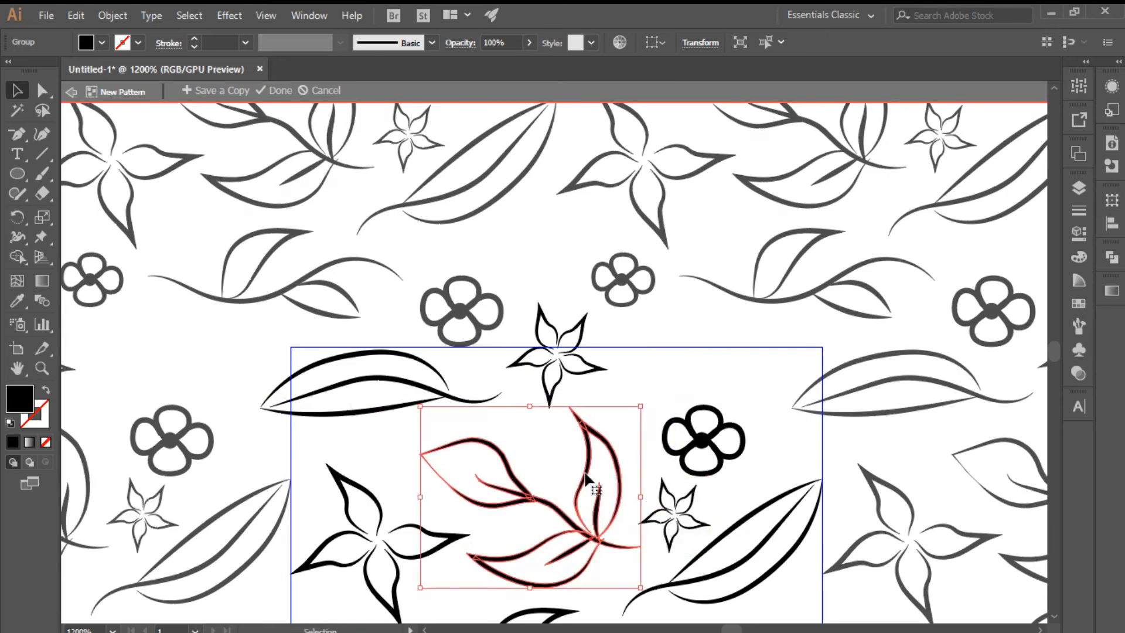
{"action": "left_click", "coordinate": [723, 443]}
{"action": "left_click_drag", "start_coordinate": [662, 404], "coordinate": [637, 385]}
{"action": "left_click_drag", "start_coordinate": [713, 441], "coordinate": [713, 397]}
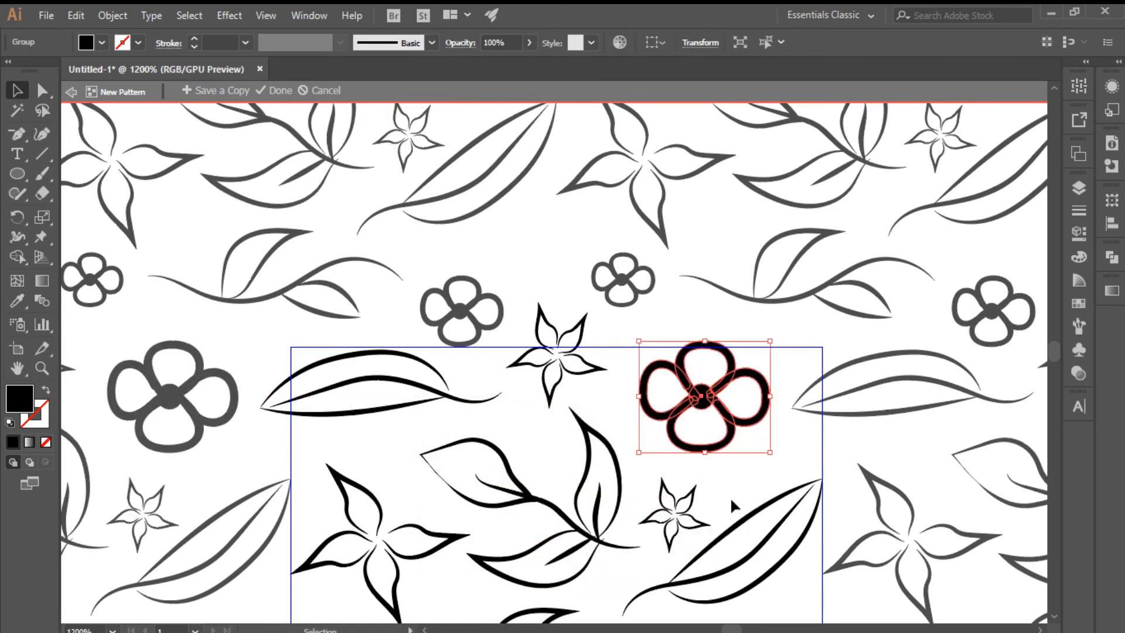
{"action": "left_click", "coordinate": [727, 498]}
Step: Try a copy of the small five-petal flower on the tile's left edge and delete it
{"action": "key", "text": "ctrl+minus"}
{"action": "key", "text": "ctrl+minus"}
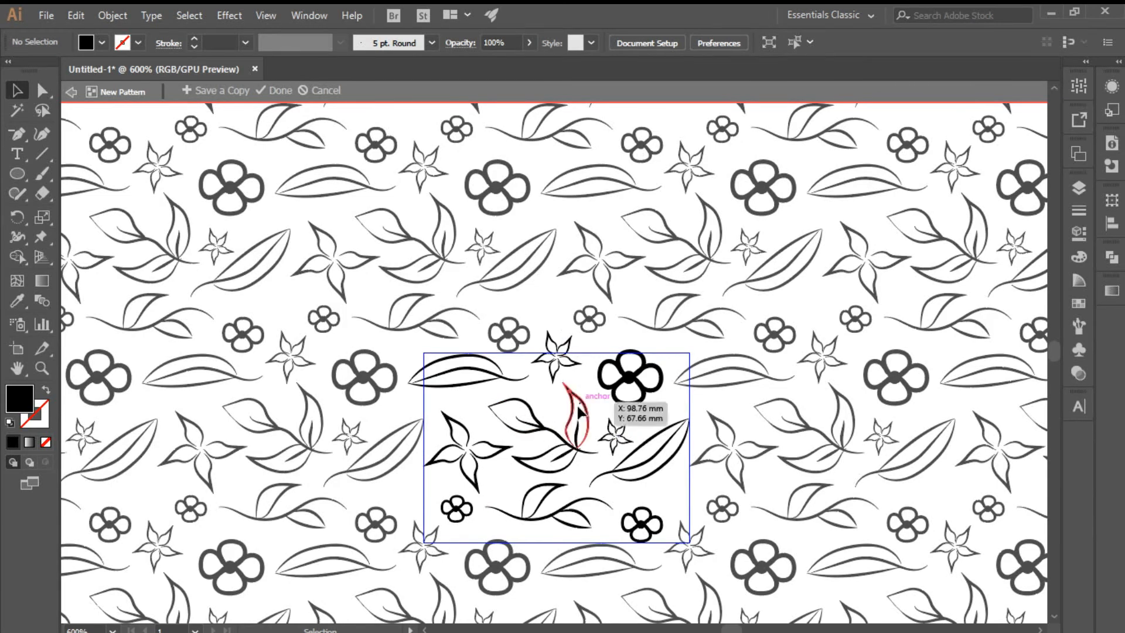
{"action": "left_click_drag", "start_coordinate": [619, 447], "coordinate": [419, 496]}
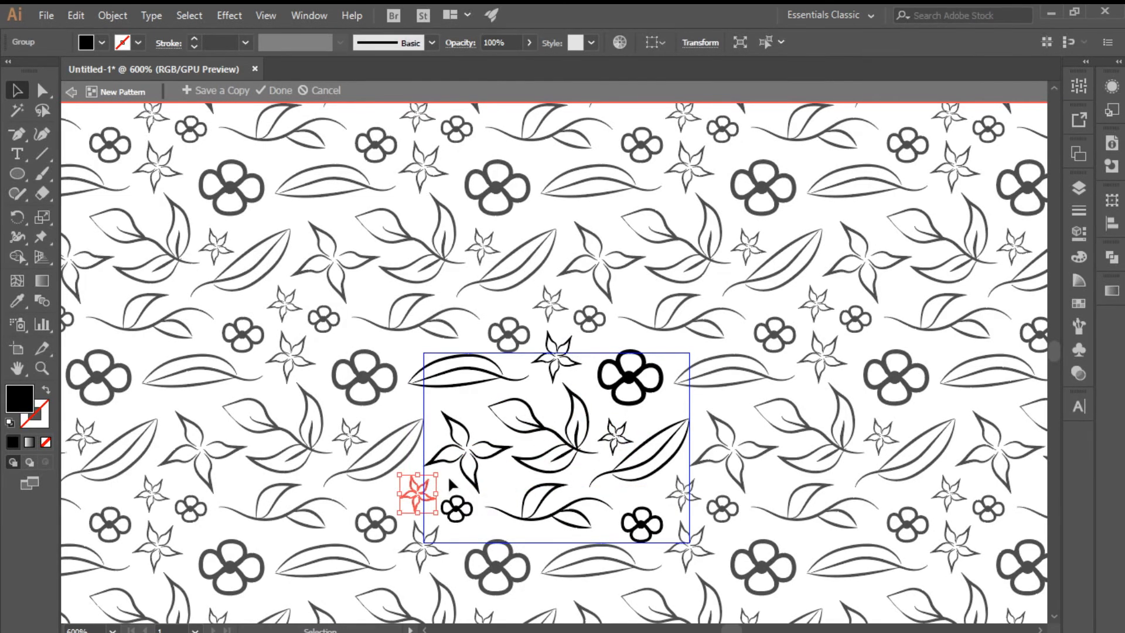
{"action": "key", "text": "Delete"}
Step: Place a smaller, rotated copy of the lower branch across the tile's left edge, and shift the two lower round flowers to balance the spacing
{"action": "left_click", "coordinate": [570, 503]}
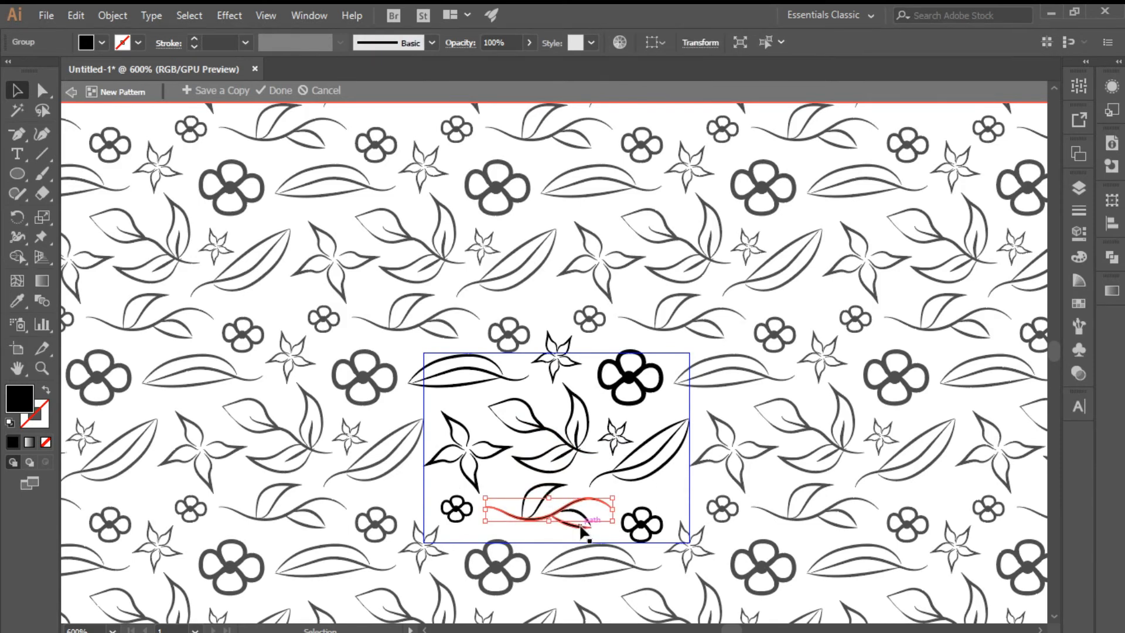
{"action": "left_click", "coordinate": [600, 518]}
{"action": "left_click", "coordinate": [571, 520]}
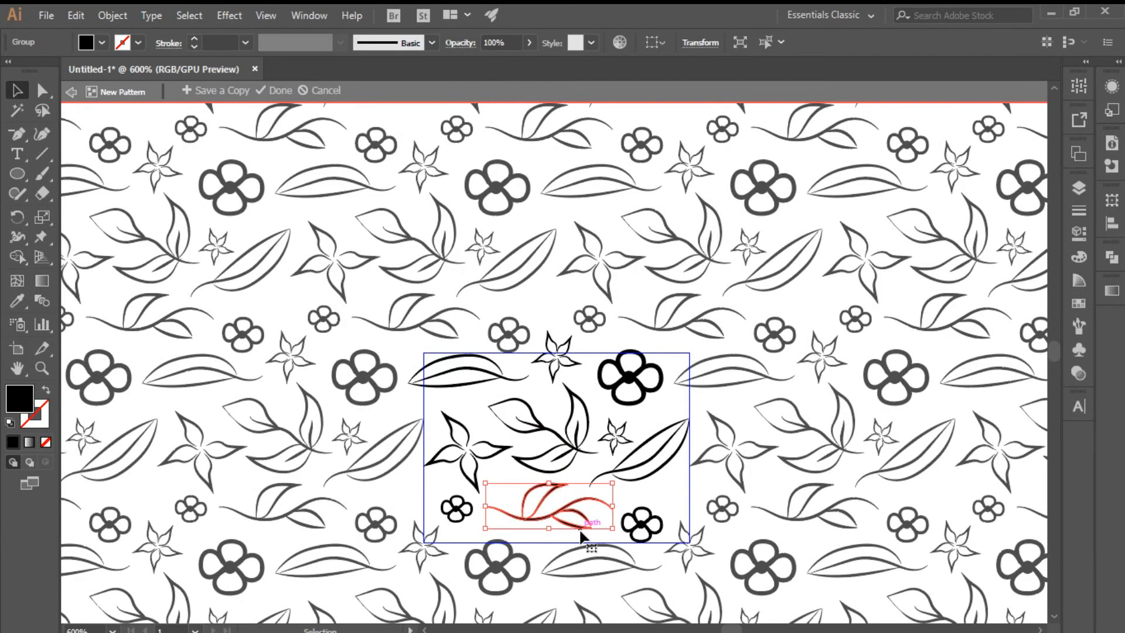
{"action": "left_click_drag", "start_coordinate": [618, 534], "coordinate": [468, 456]}
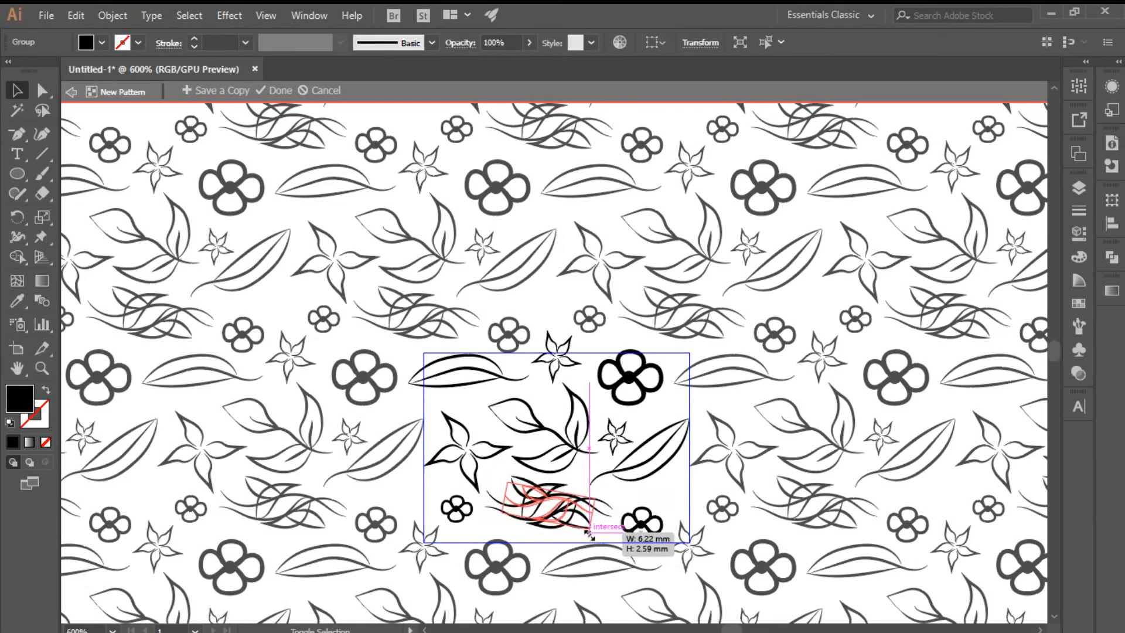
{"action": "left_click_drag", "start_coordinate": [571, 515], "coordinate": [650, 533]}
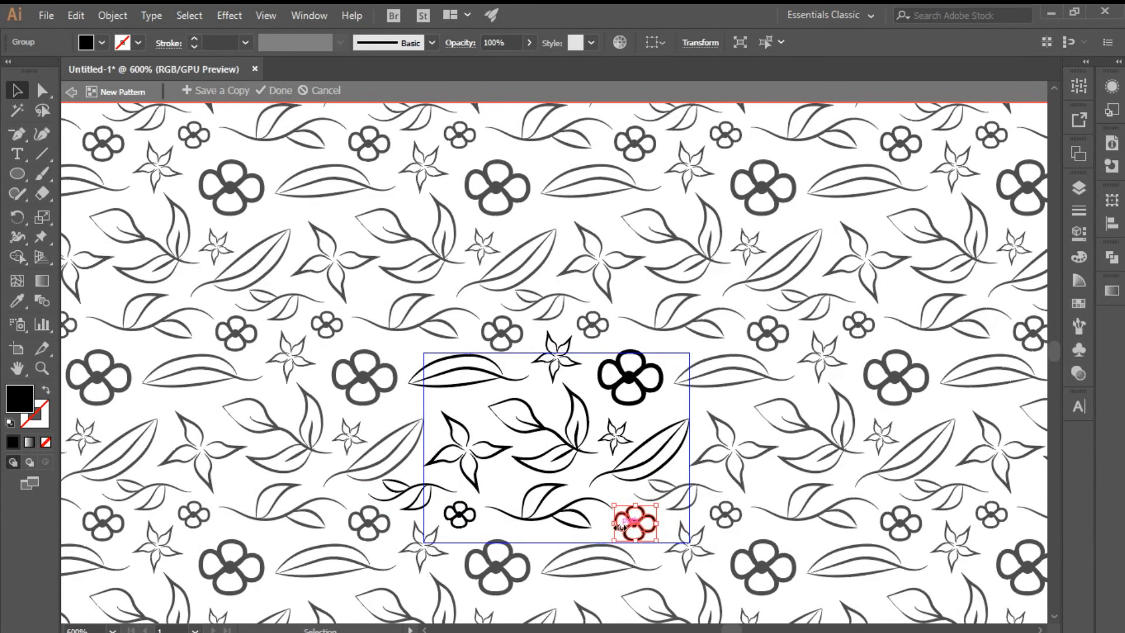
{"action": "left_click_drag", "start_coordinate": [631, 403], "coordinate": [632, 404]}
{"action": "left_click", "coordinate": [649, 378]}
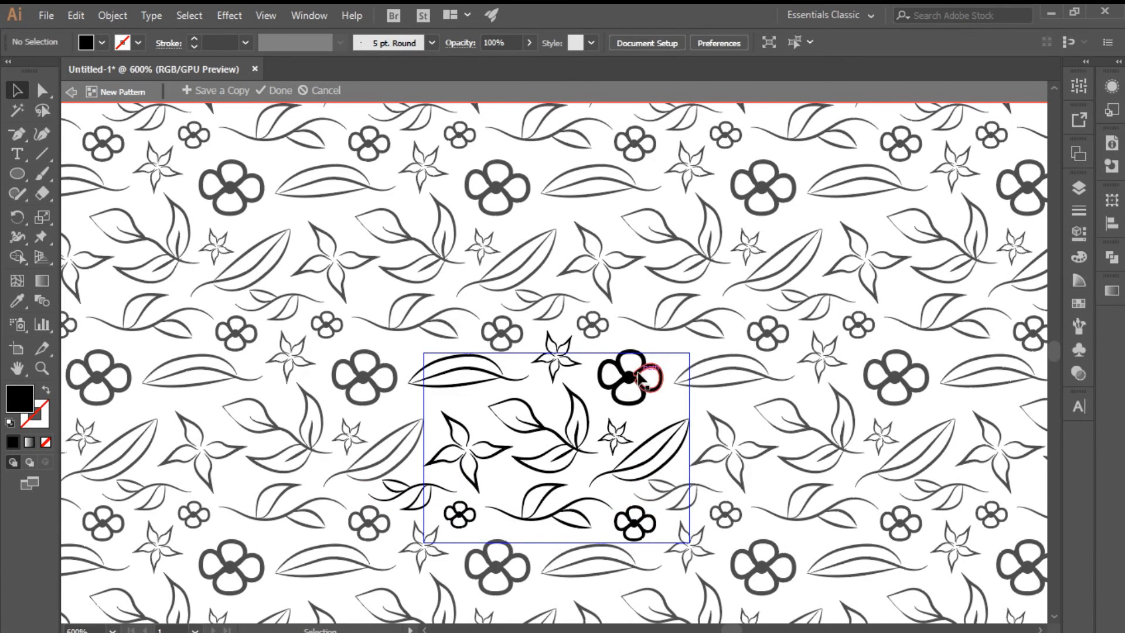
Step: Finish editing the pattern and return to the full artboard
{"action": "key", "text": "ctrl+minus"}
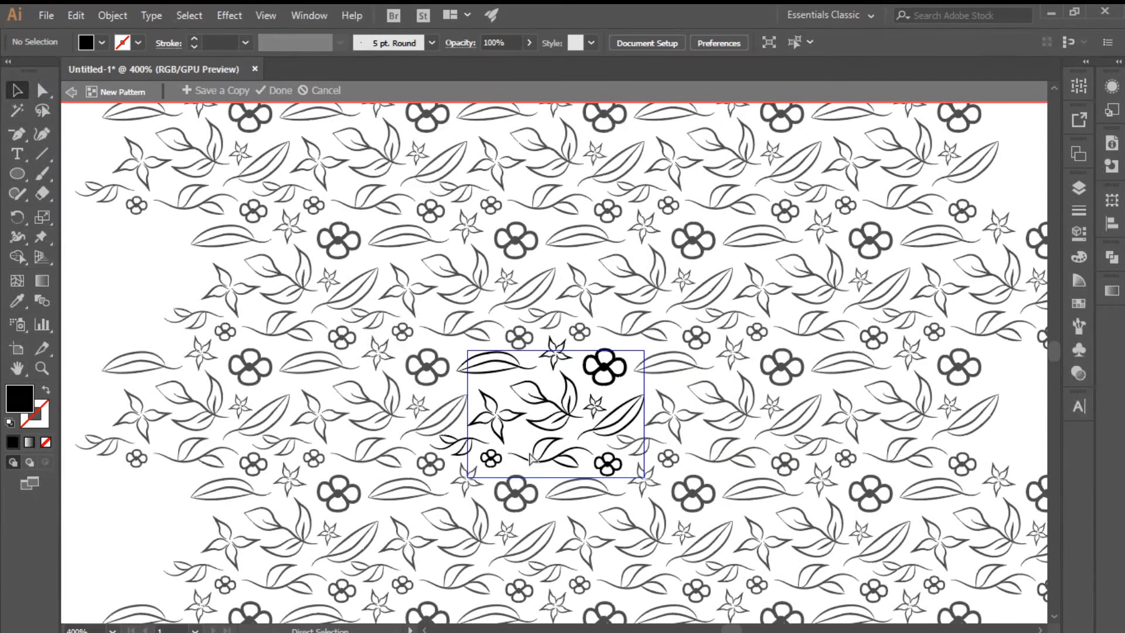
{"action": "left_click", "coordinate": [275, 90]}
{"action": "key", "text": "ctrl+minus"}
{"action": "key", "text": "ctrl+minus"}
{"action": "key", "text": "ctrl+minus"}
{"action": "key", "text": "ctrl+minus"}
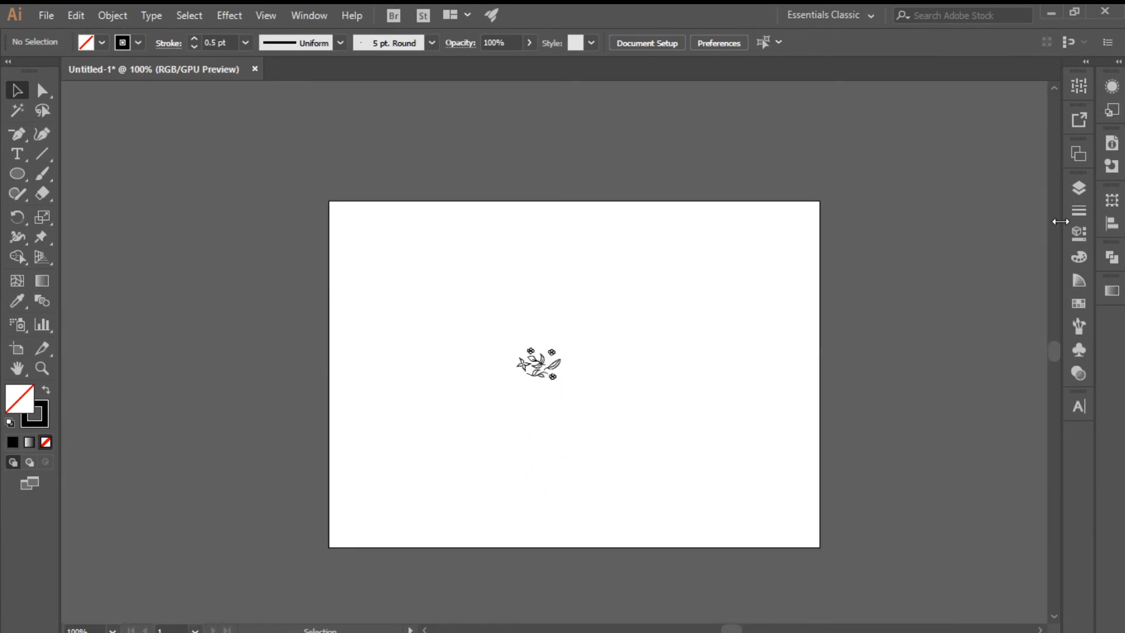
Step: With Layer 1 hidden, draw an artboard-sized rectangle on a new layer and fill it with the floral pattern swatch, without a stroke
{"action": "left_click", "coordinate": [1078, 187]}
{"action": "left_click", "coordinate": [1013, 310]}
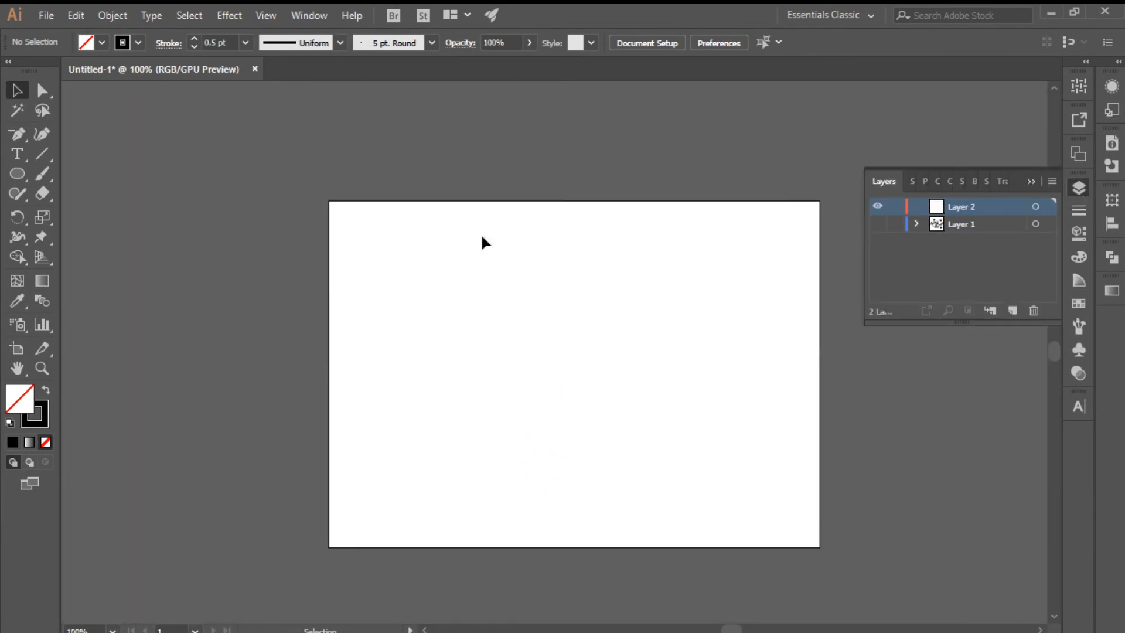
{"action": "left_click_drag", "start_coordinate": [17, 174], "coordinate": [100, 170]}
{"action": "left_click_drag", "start_coordinate": [328, 201], "coordinate": [819, 547]}
{"action": "left_click", "coordinate": [105, 42]}
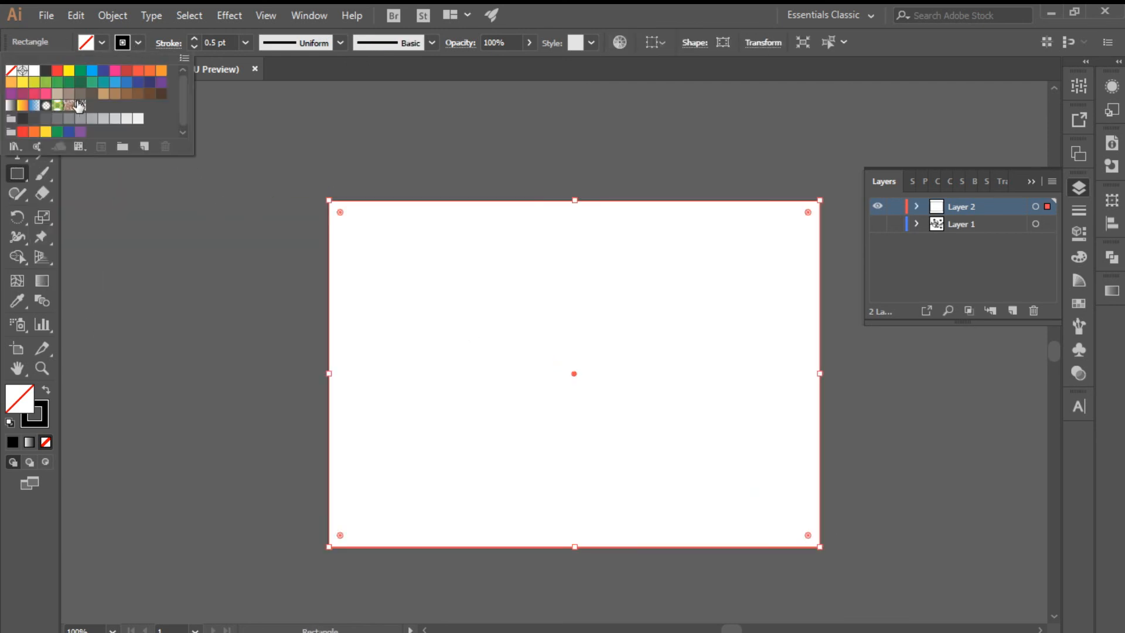
{"action": "left_click", "coordinate": [46, 389]}
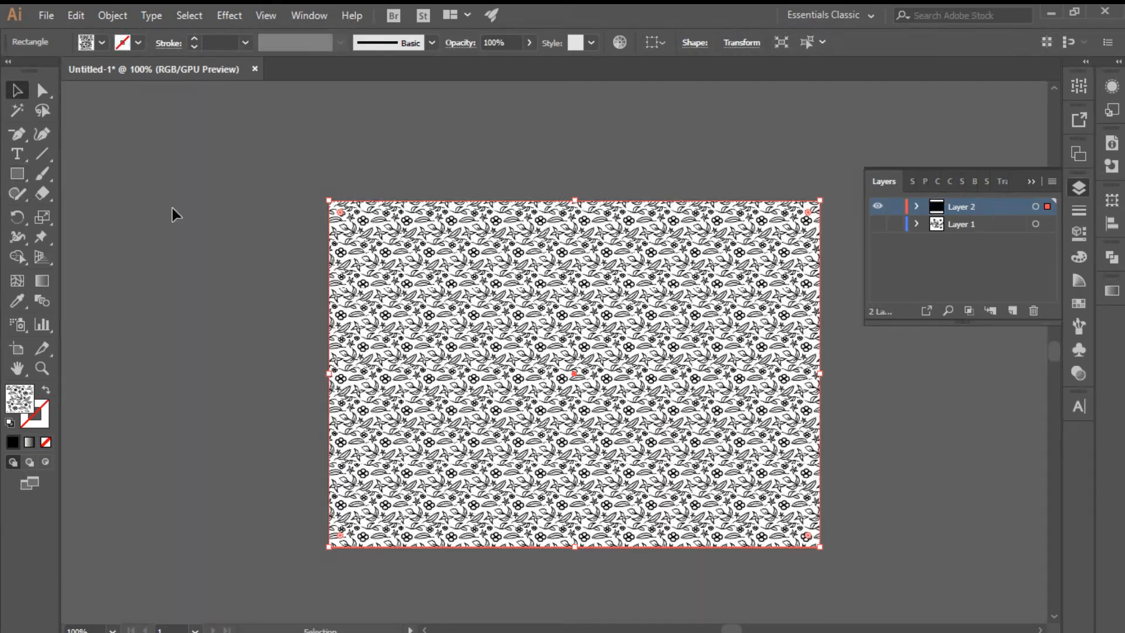
Step: Examine the pattern-filled rectangle at different magnifications to check how the floral pattern repeats across the artboard
{"action": "left_click", "coordinate": [172, 209]}
{"action": "key", "text": "ctrl+plus"}
{"action": "key", "text": "ctrl+plus"}
{"action": "key", "text": "ctrl+plus"}
{"action": "key", "text": "ctrl+minus"}
{"action": "key", "text": "ctrl+minus"}
{"action": "key", "text": "ctrl+minus"}
{"action": "left_click", "coordinate": [622, 384]}
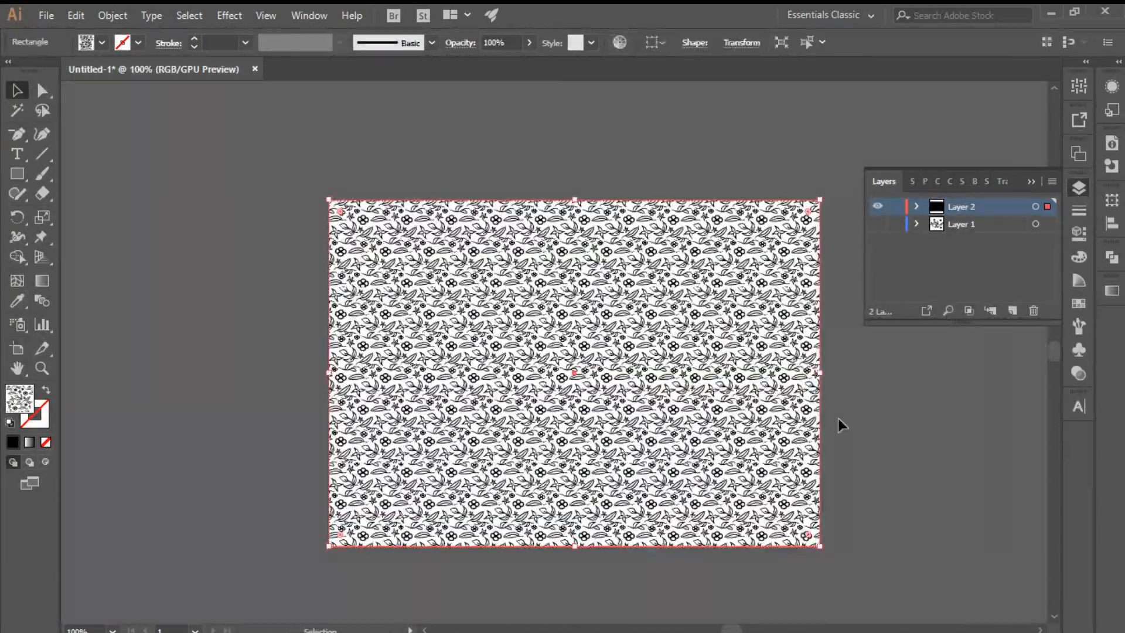
{"action": "key", "text": "ctrl+plus"}
{"action": "scroll", "coordinate": [1052, 352], "scroll_direction": "down", "scroll_amount": 2}
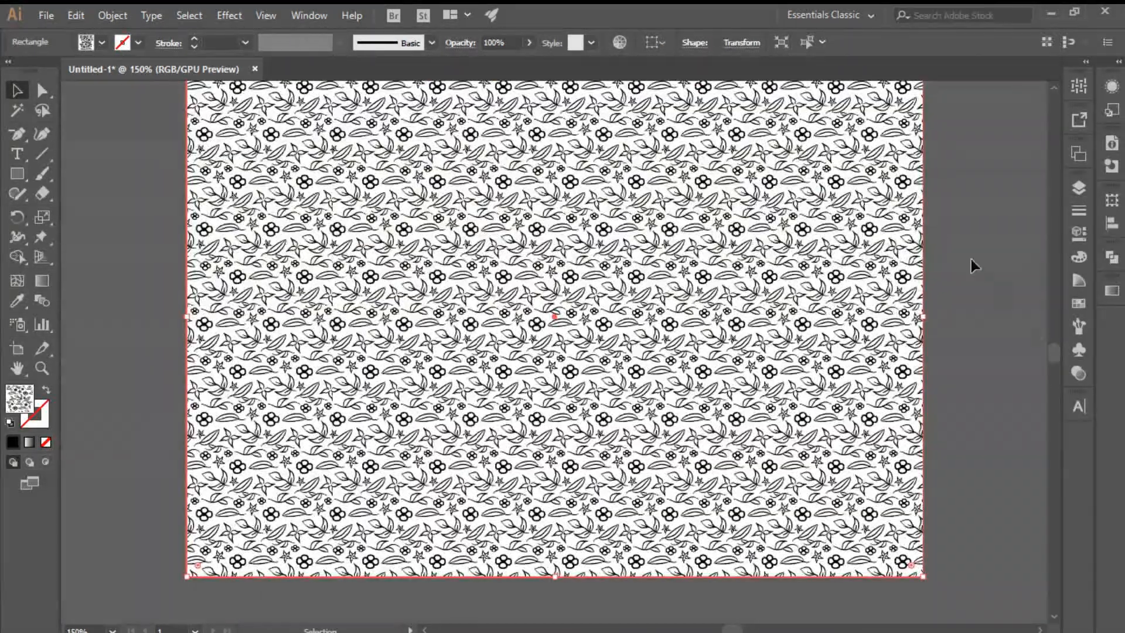